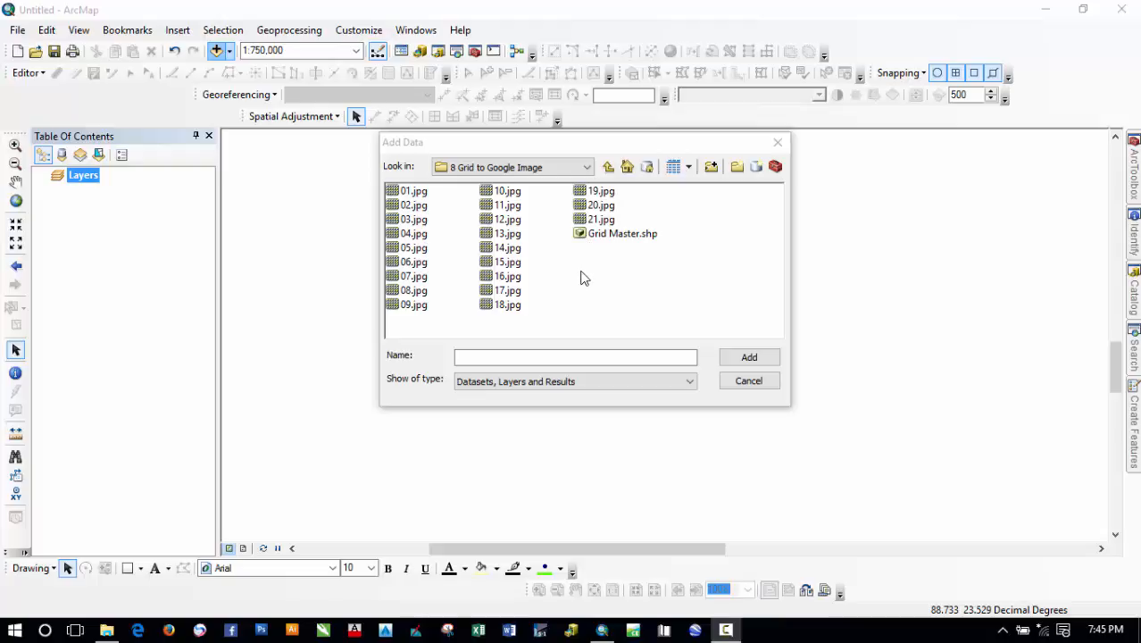
- Add the Grid Master.shp shapefile from the 8 Grid to Google Image folder to the map
click(609, 238)
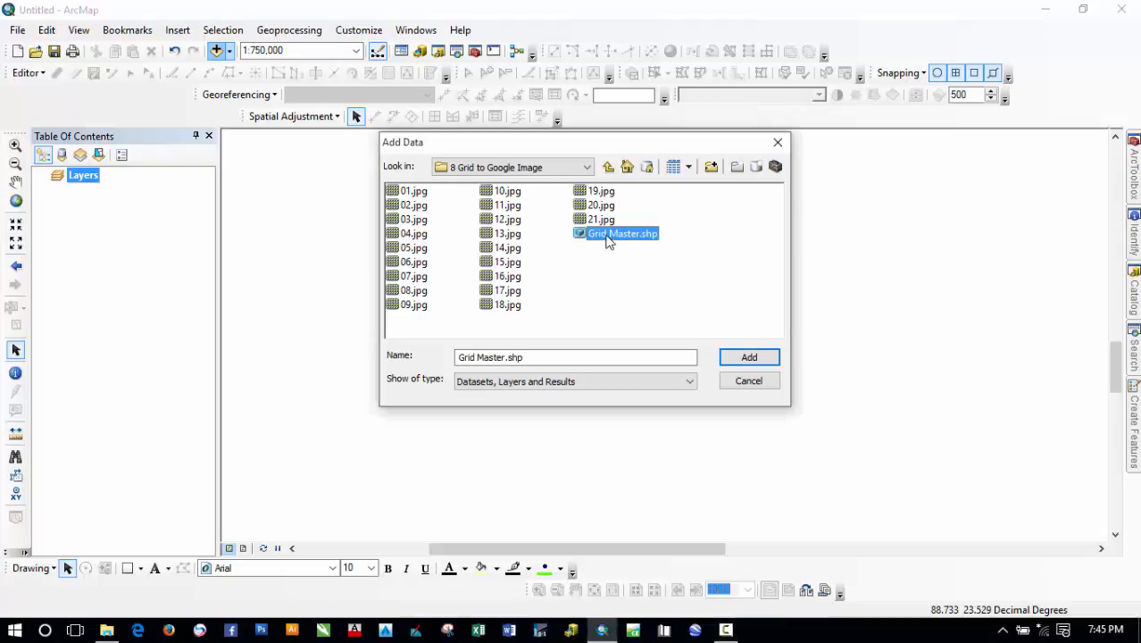
click(749, 357)
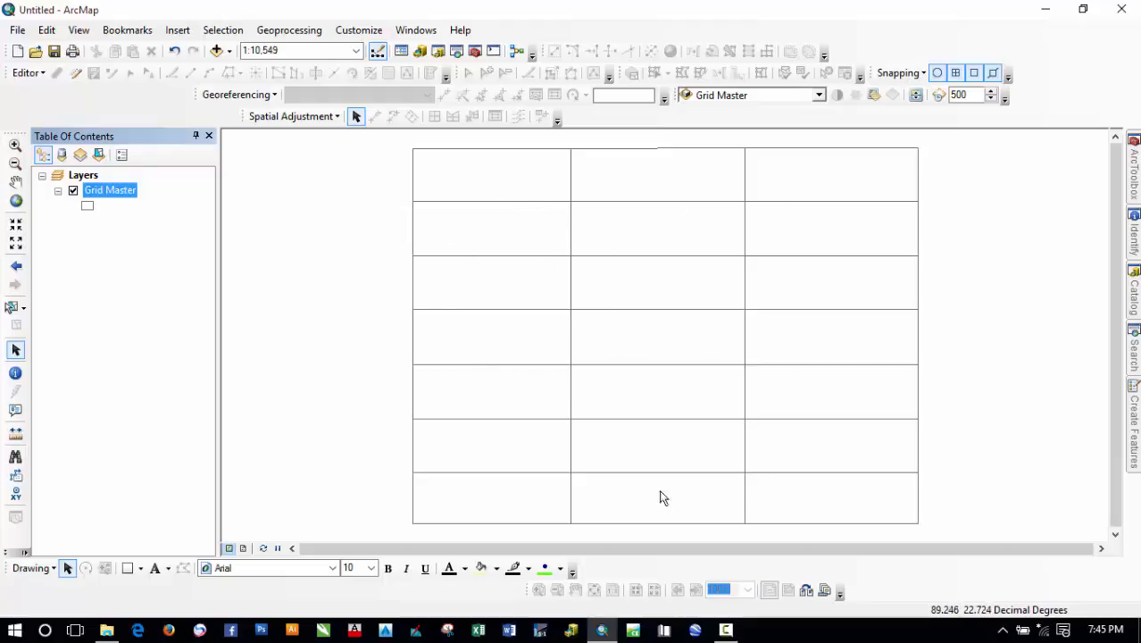
- Give the Grid Master layer the Hollow symbol and turn on its feature labels
click(89, 207)
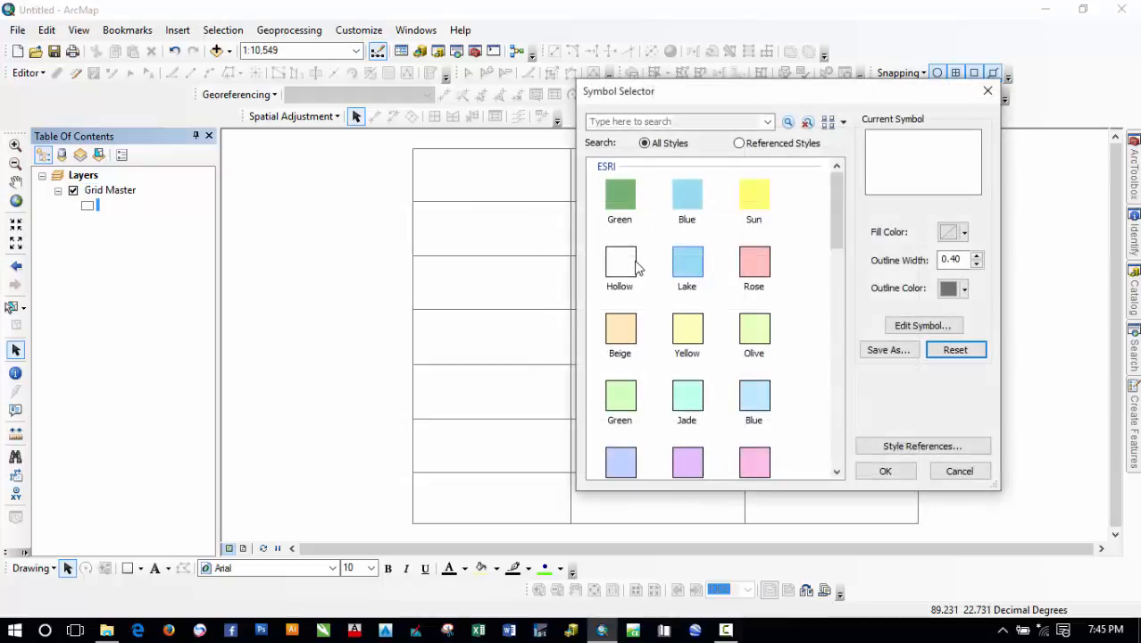
double_click(632, 262)
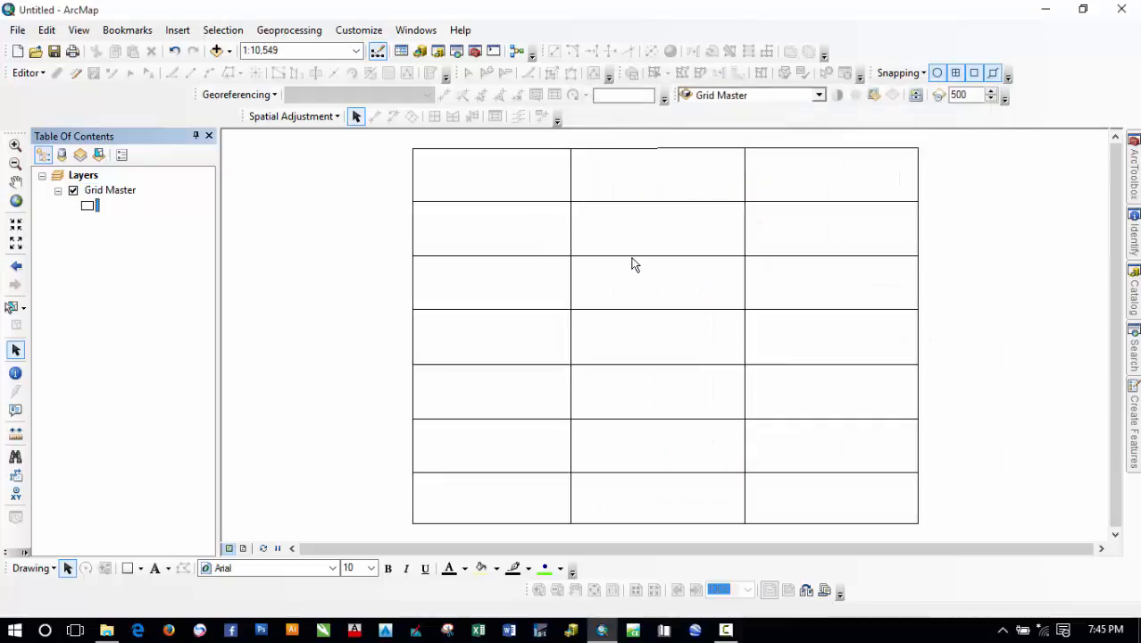
right_click(116, 192)
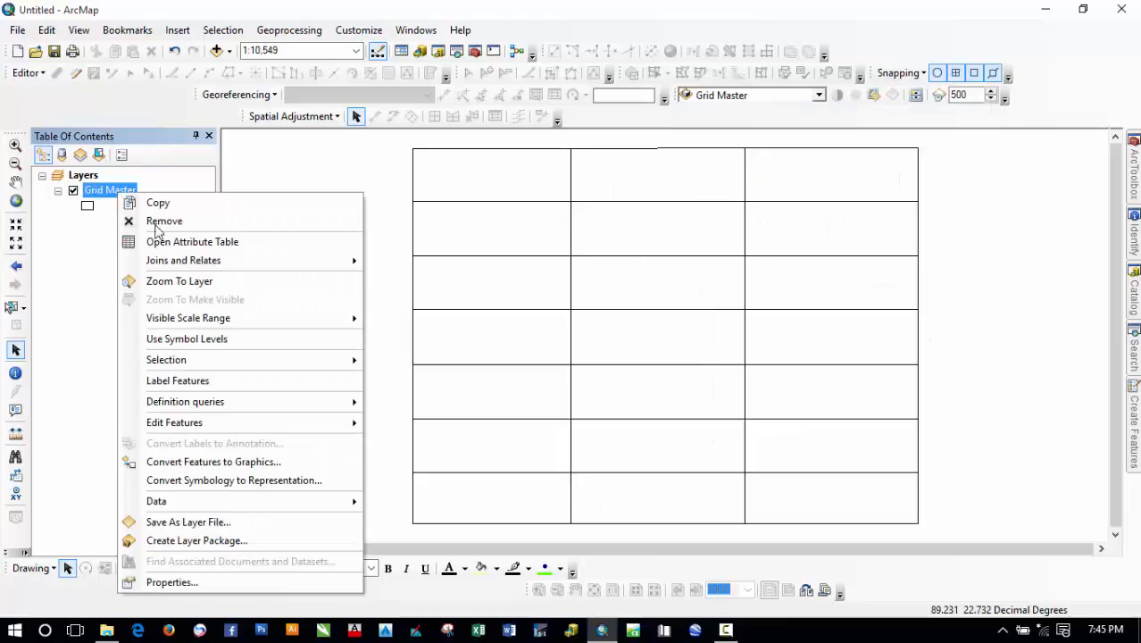
click(217, 380)
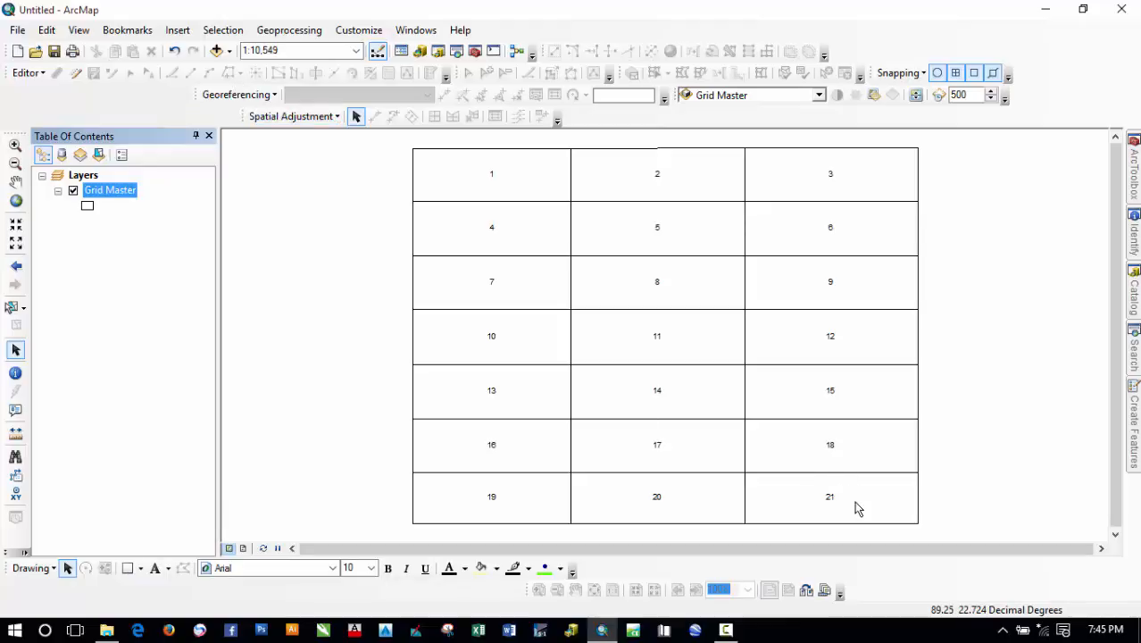
- Add the 01.jpg image to the map, building pyramids for it and accepting the unknown spatial reference
click(216, 51)
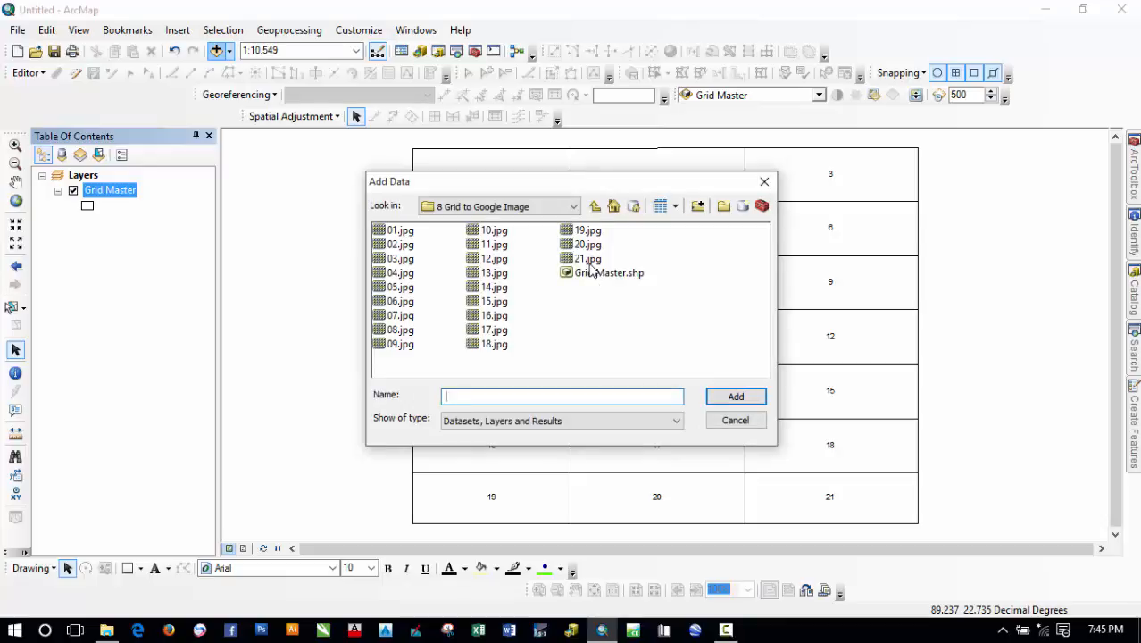
click(403, 234)
click(756, 399)
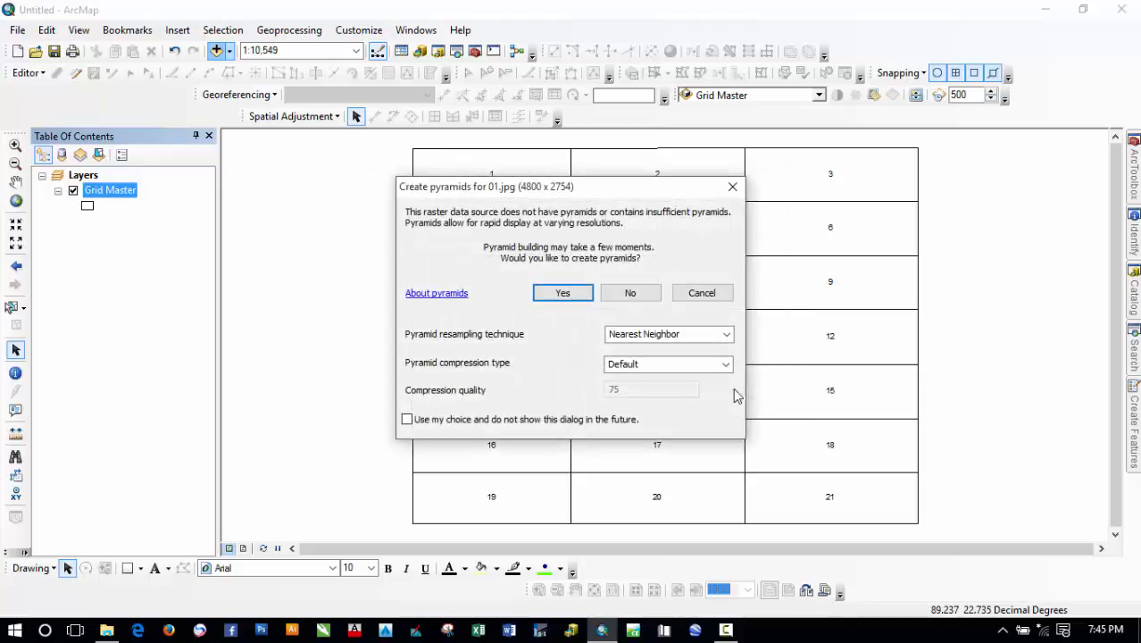
click(562, 294)
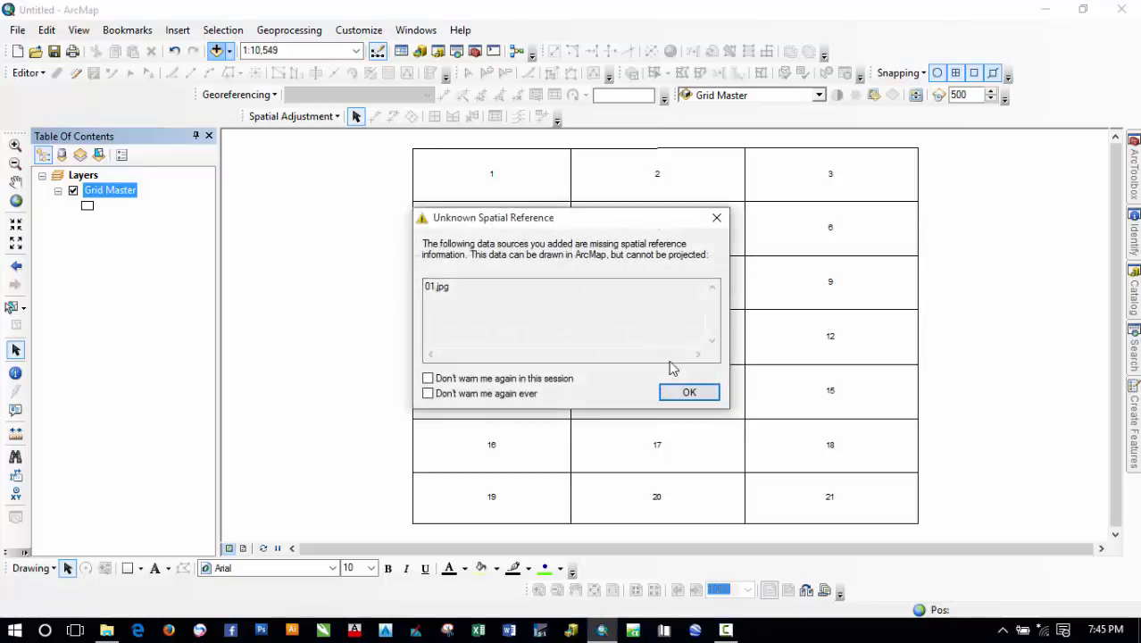
click(689, 394)
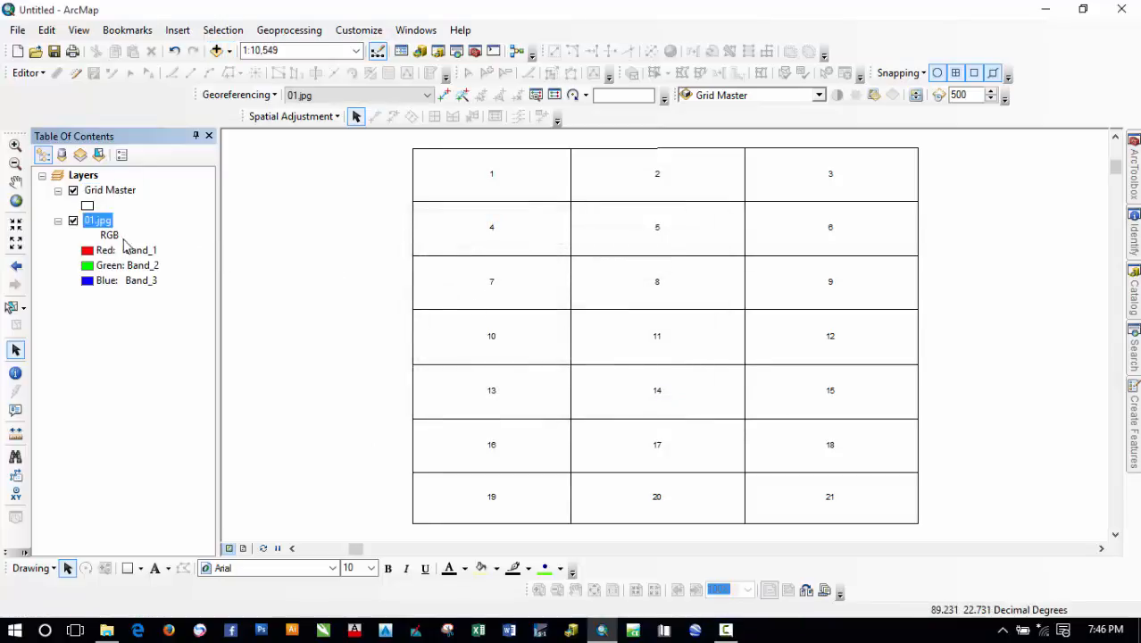
- Sort the Grid Master attribute table by Name and zoom to the selected record for grid cell 1
right_click(121, 192)
click(163, 240)
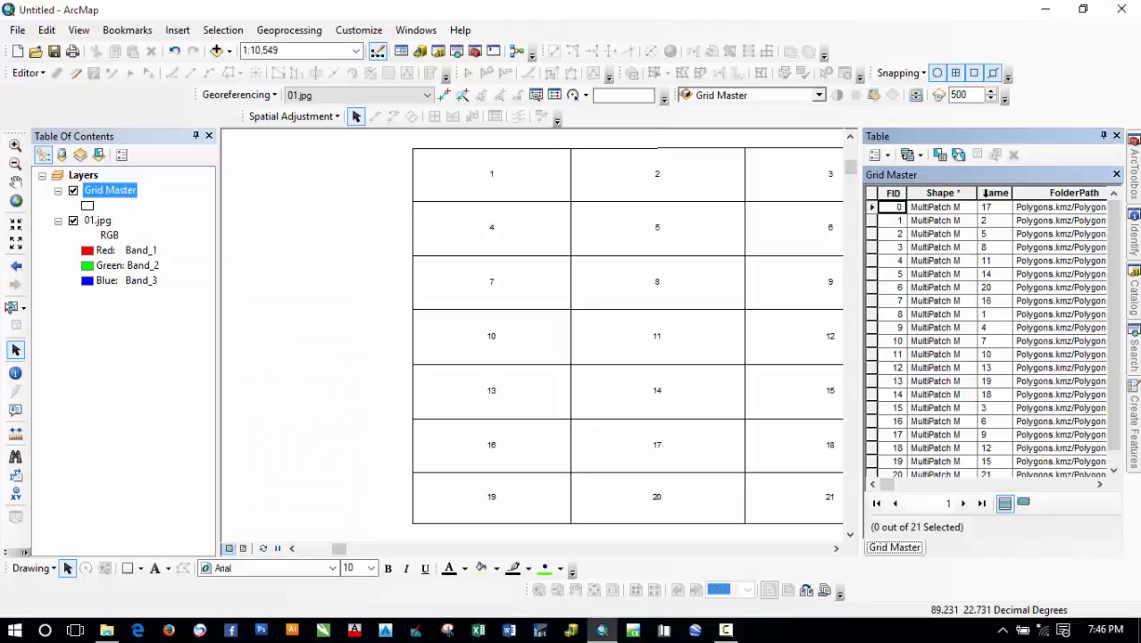
click(991, 194)
double_click(989, 199)
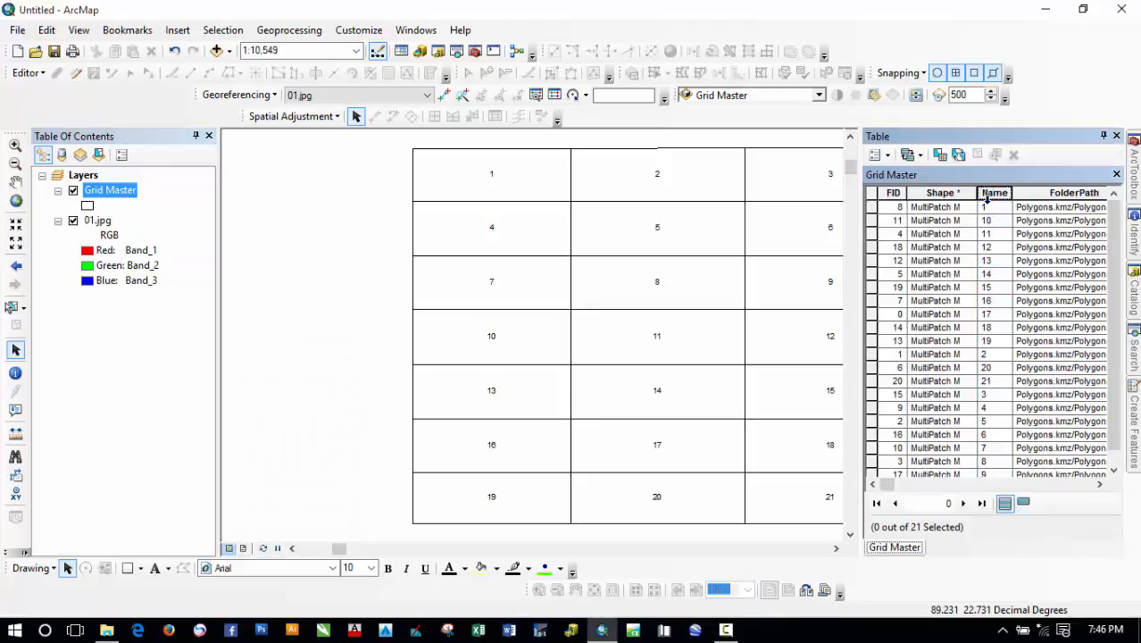
double_click(873, 207)
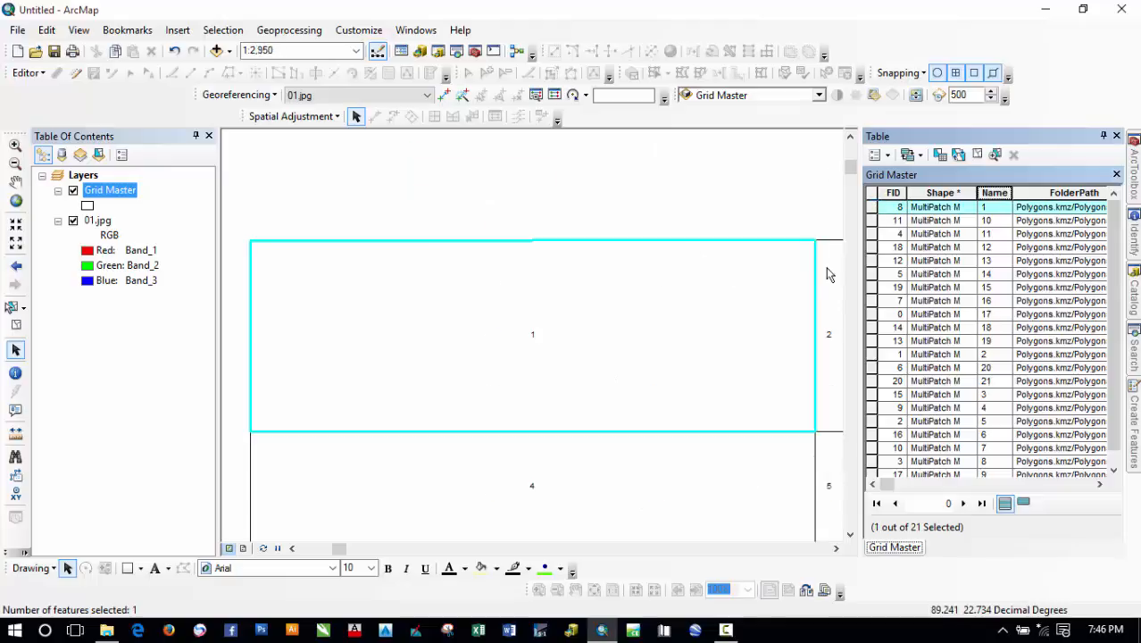
- Fit the 01.jpg image to the current display extent, and close the Spatial Adjustment toolbar
click(253, 96)
click(276, 155)
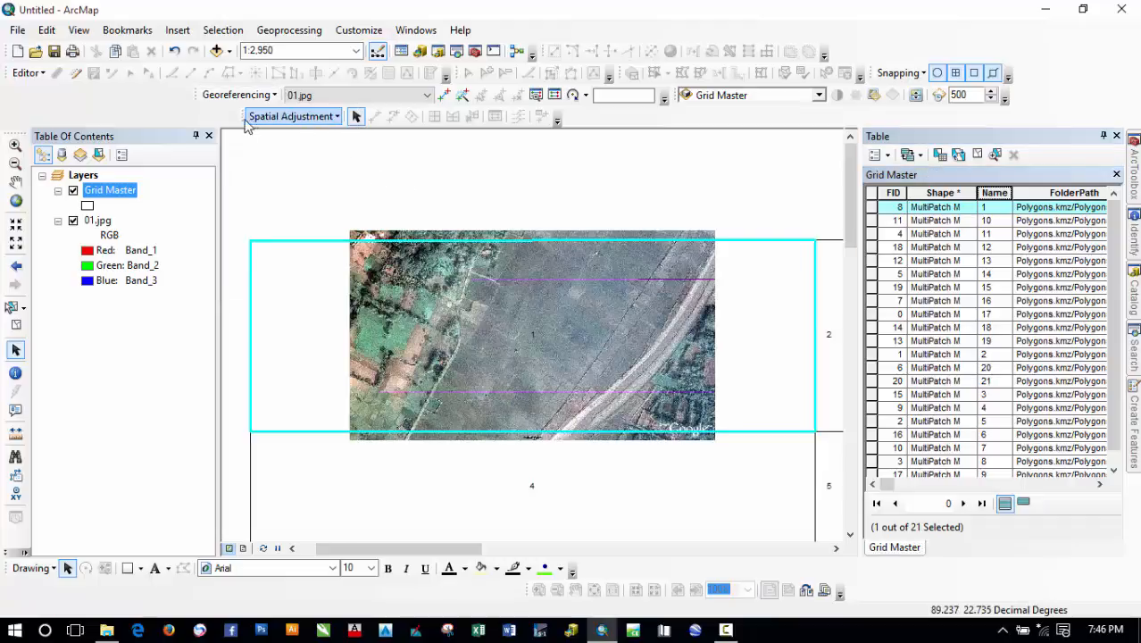
drag(244, 117, 247, 151)
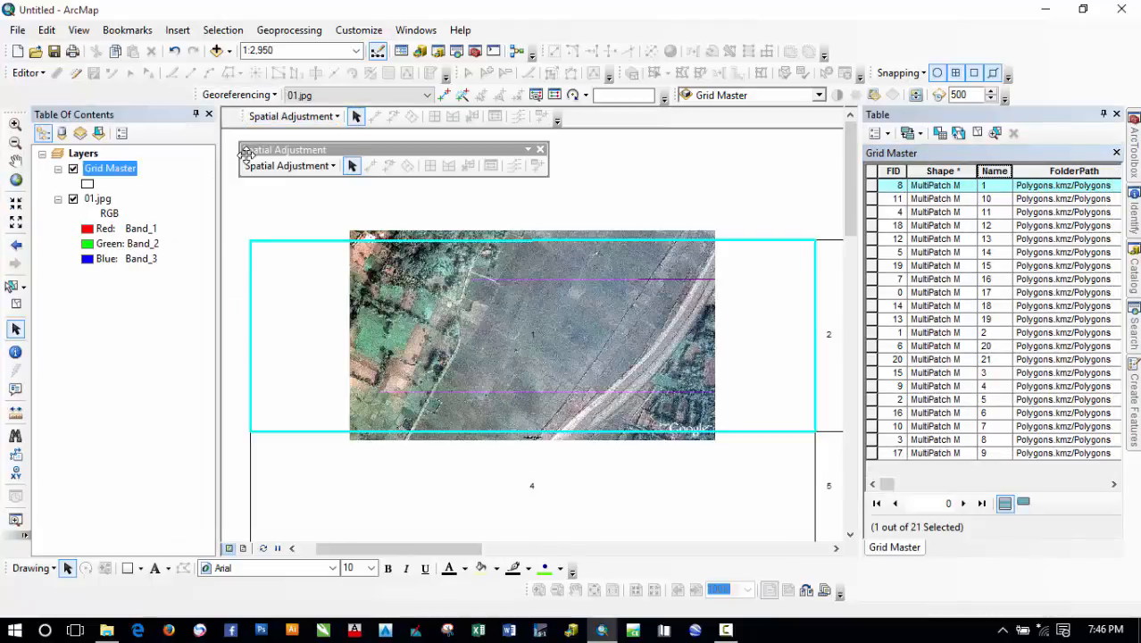
click(540, 151)
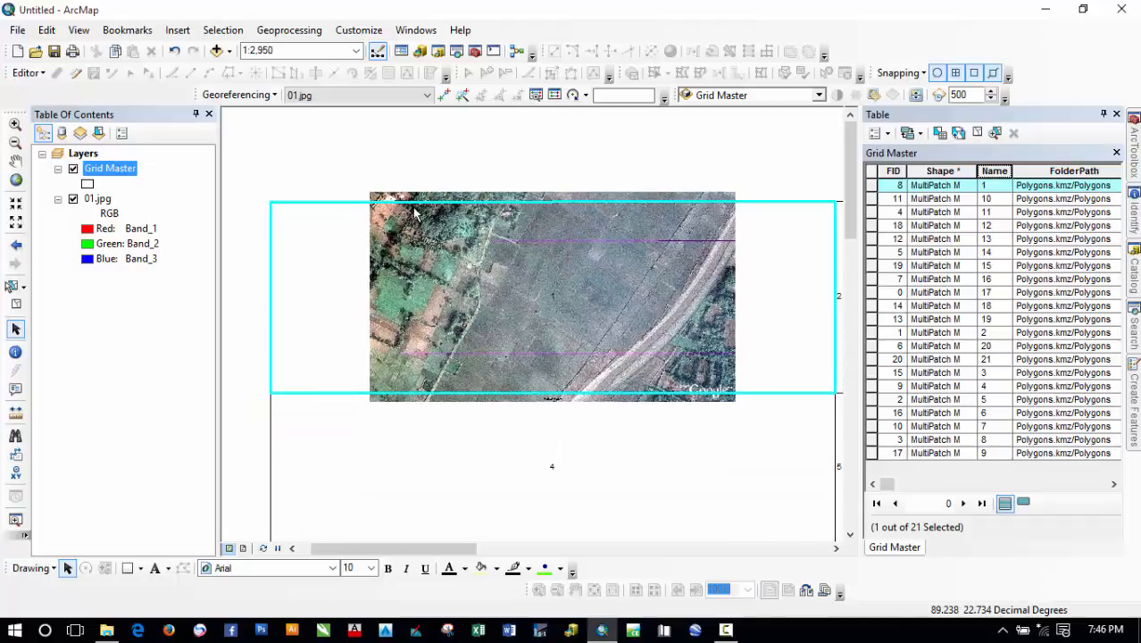
- Examine the upper-left corner of the purple grid frame in the 01.jpg image at close range
scroll(429, 211, down, 3)
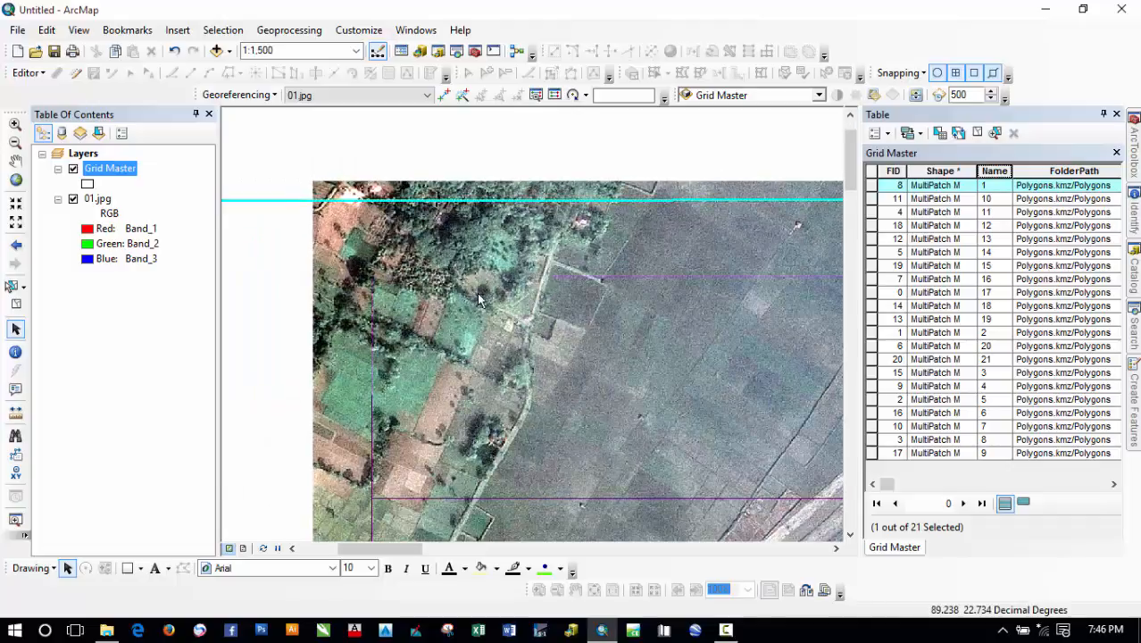
scroll(393, 223, down, 2)
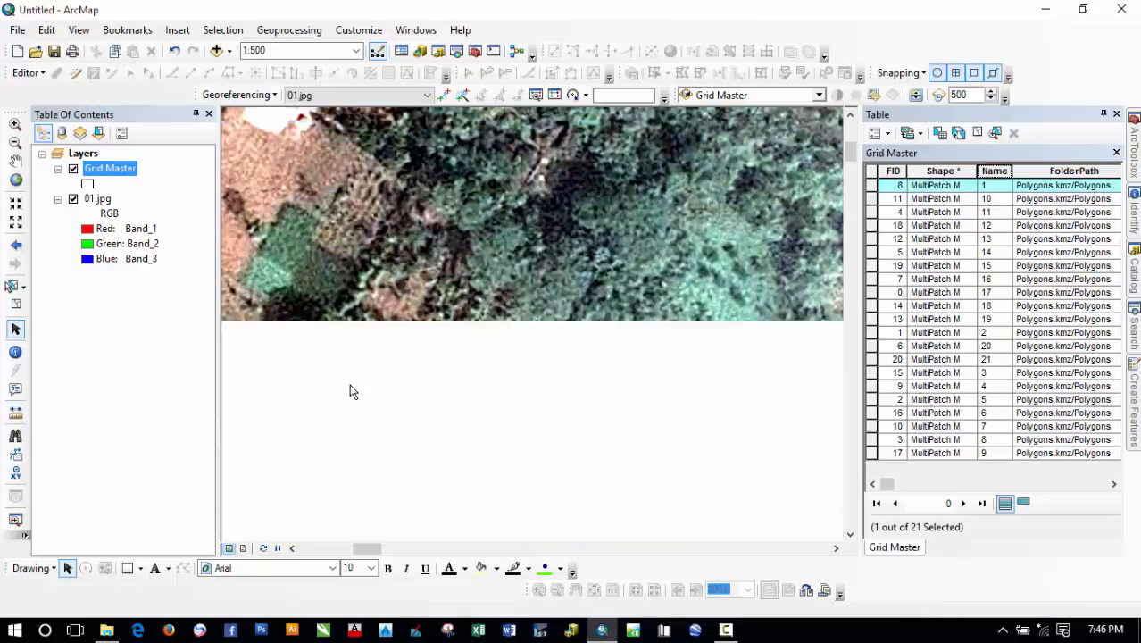
scroll(359, 223, down, 1)
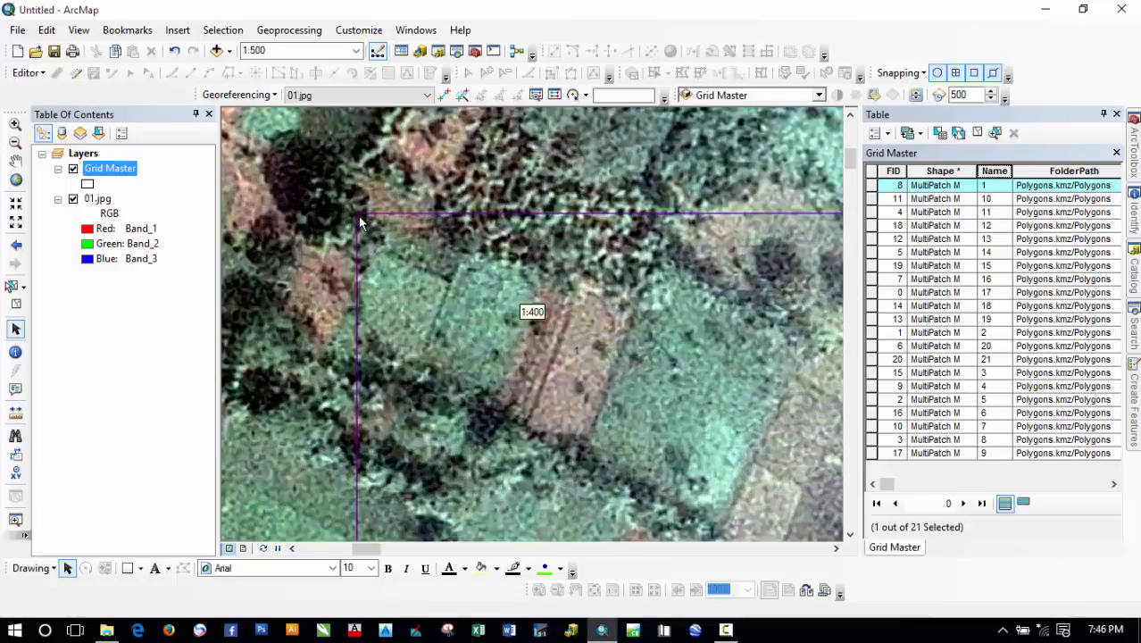
scroll(359, 221, down, 1)
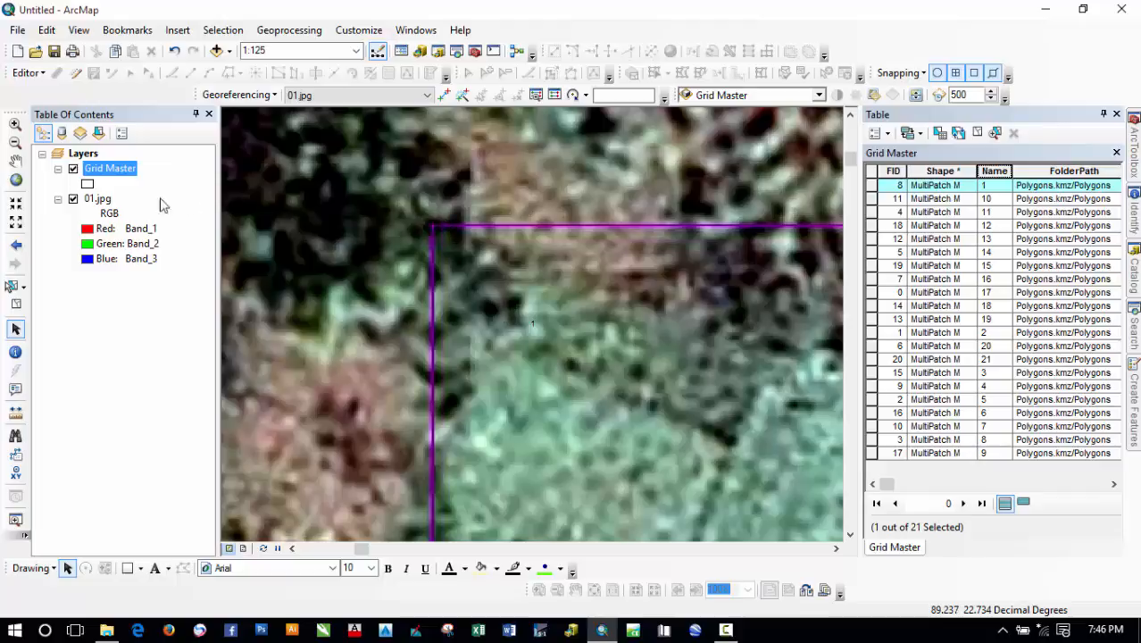
right_click(97, 198)
click(432, 235)
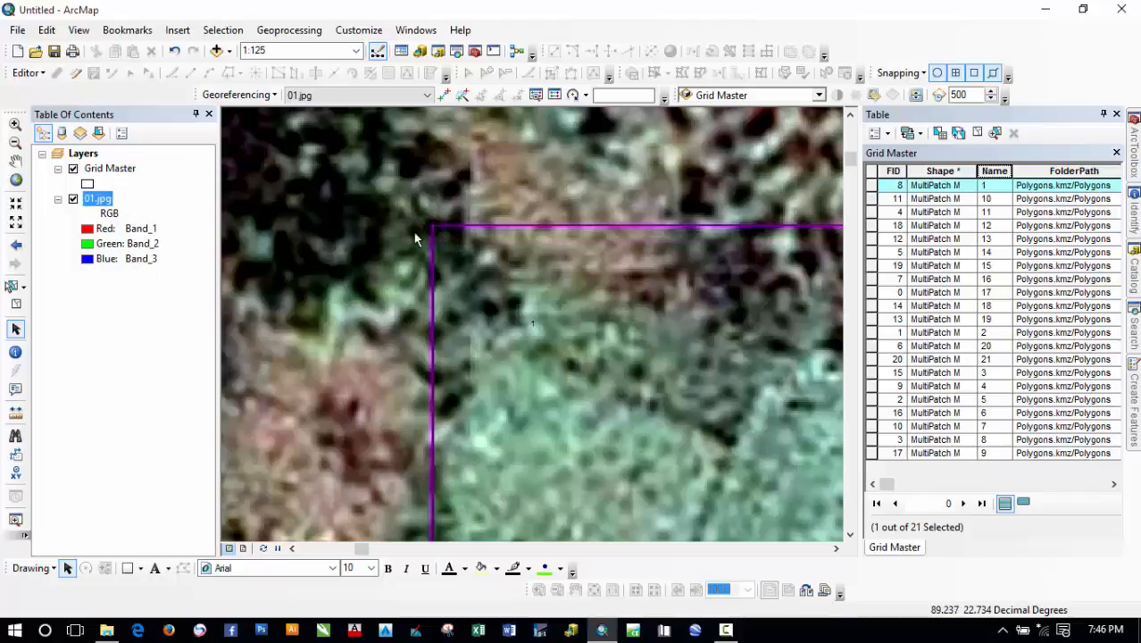
scroll(416, 213, down, 5)
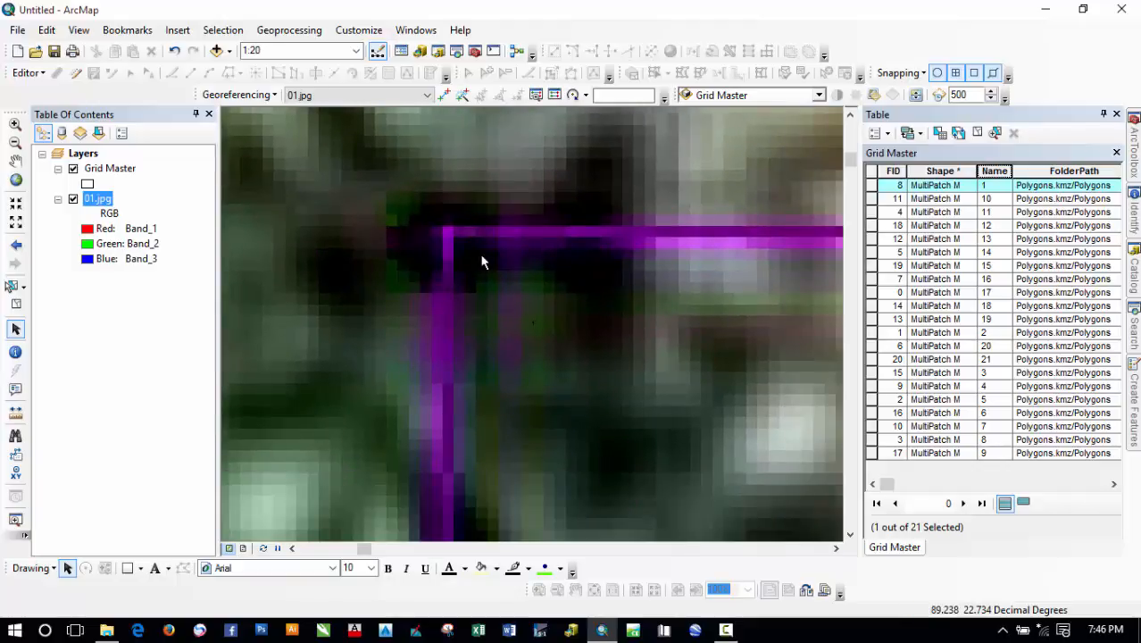
- Set the display resampling of the 01.jpg layer to Cubic Convolution (for continuous data)
right_click(98, 202)
click(195, 460)
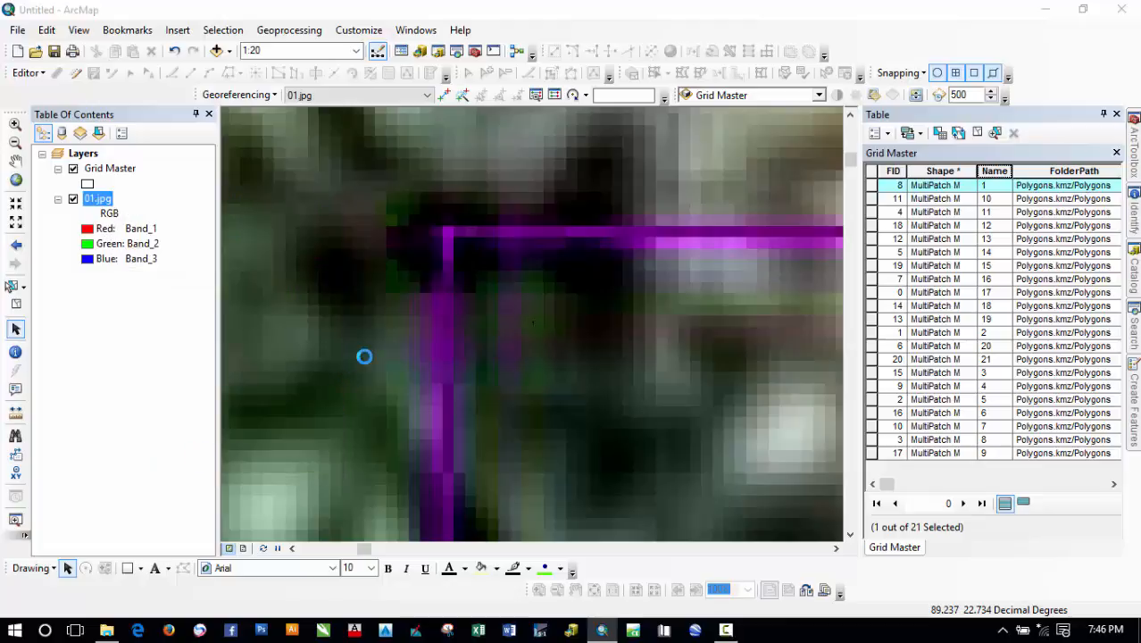
click(517, 145)
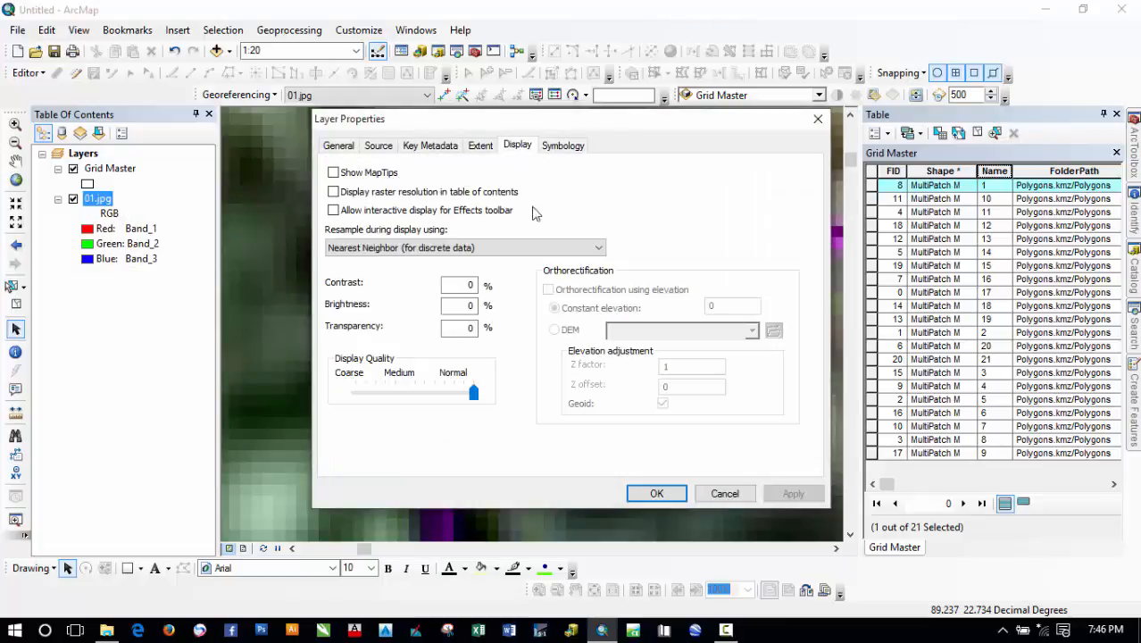
click(498, 248)
click(433, 284)
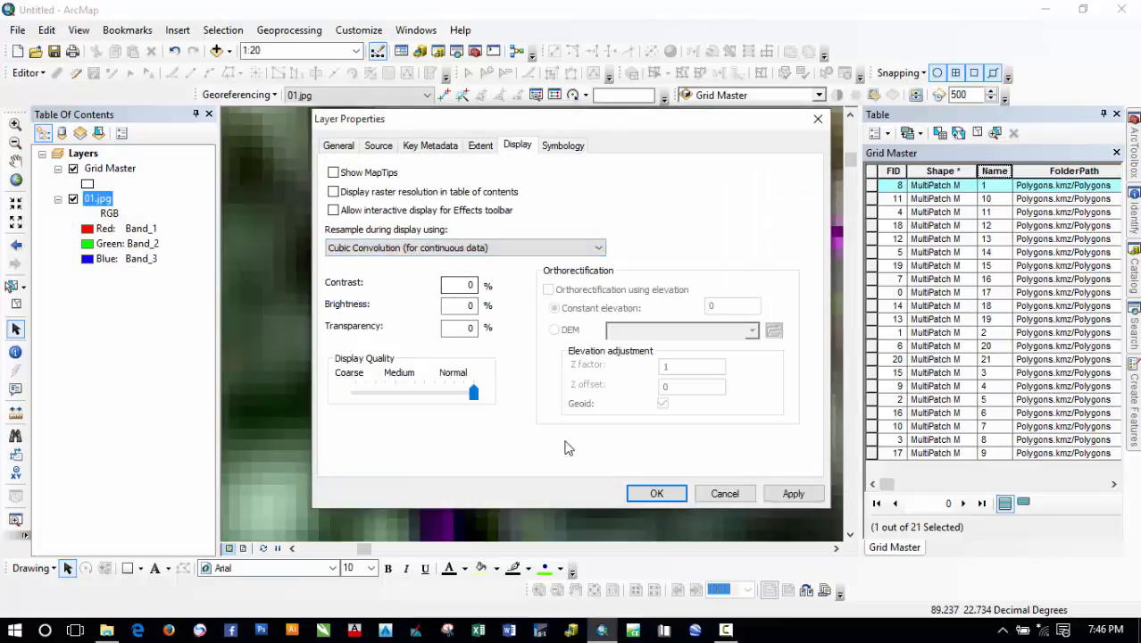
click(656, 493)
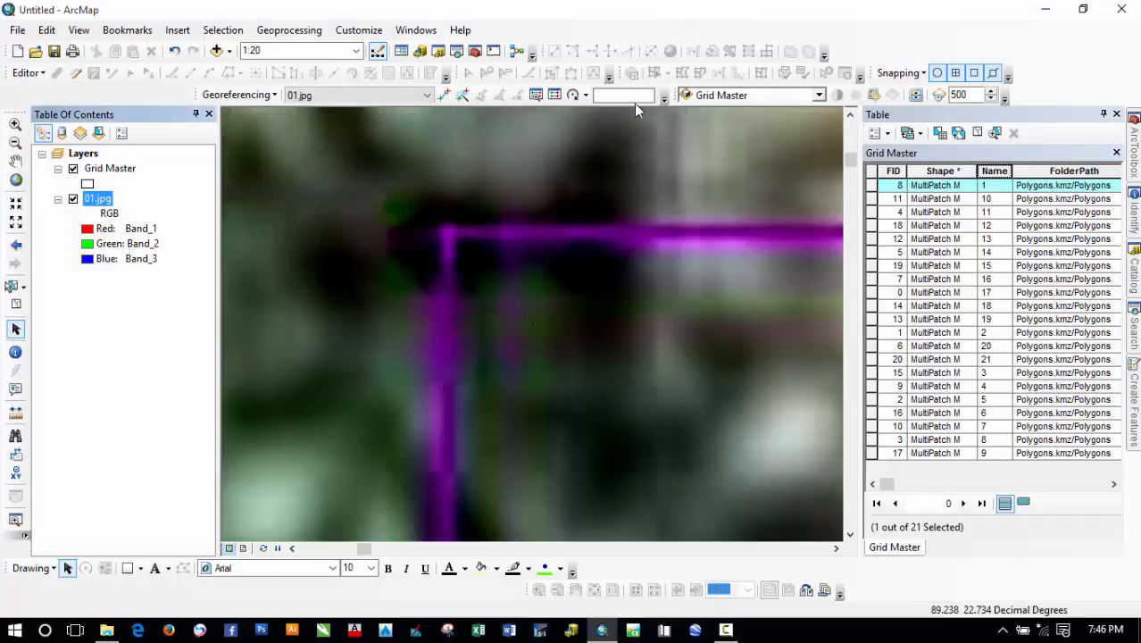
- Add a georeferencing control point linking the purple frame's upper-left corner in the image to the upper-left Grid Master vertex of cell 1
click(445, 95)
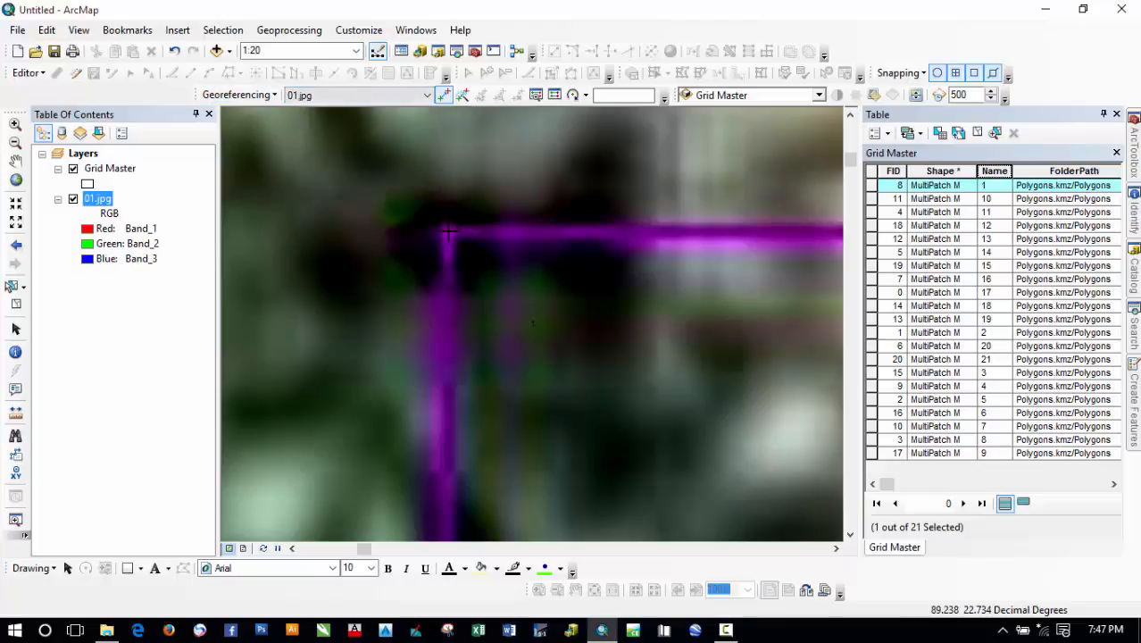
click(448, 232)
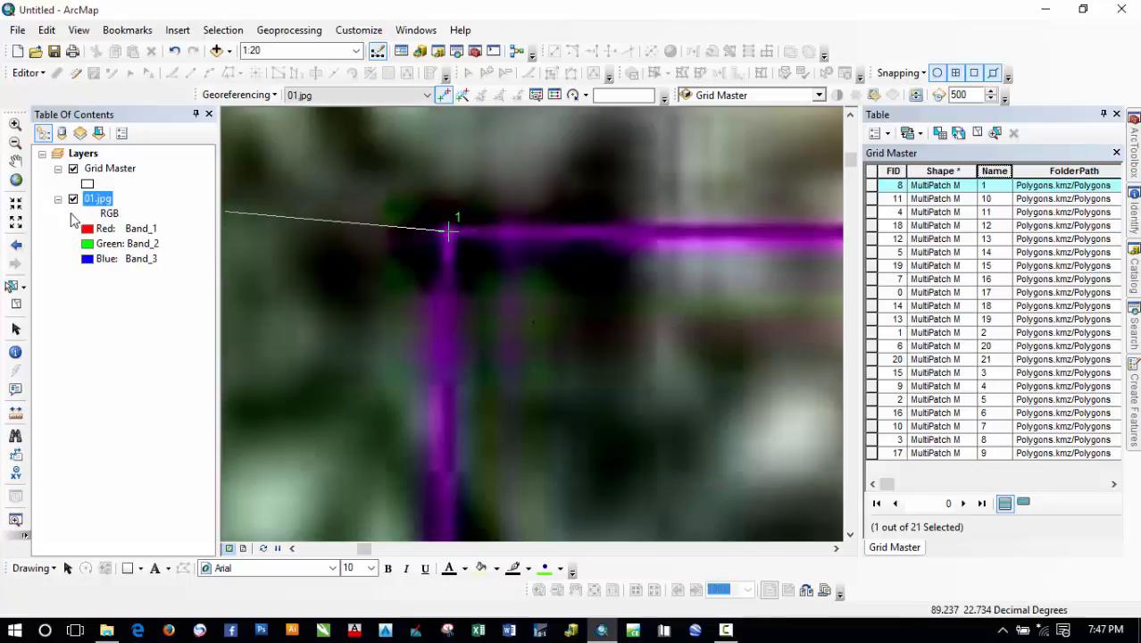
scroll(535, 292, down, 5)
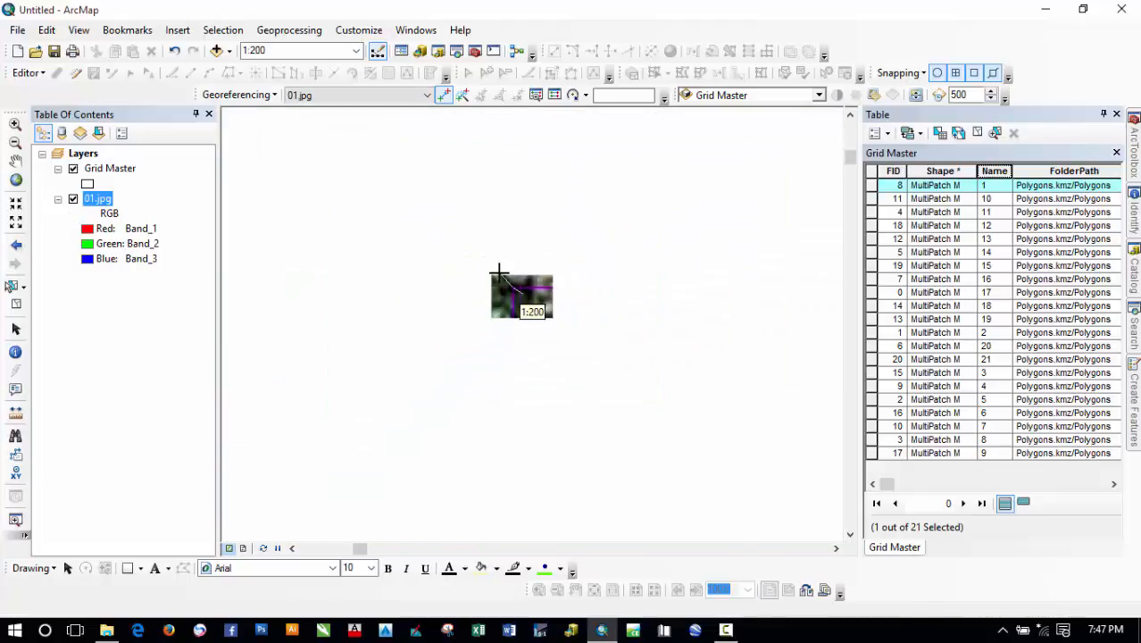
scroll(513, 275, down, 5)
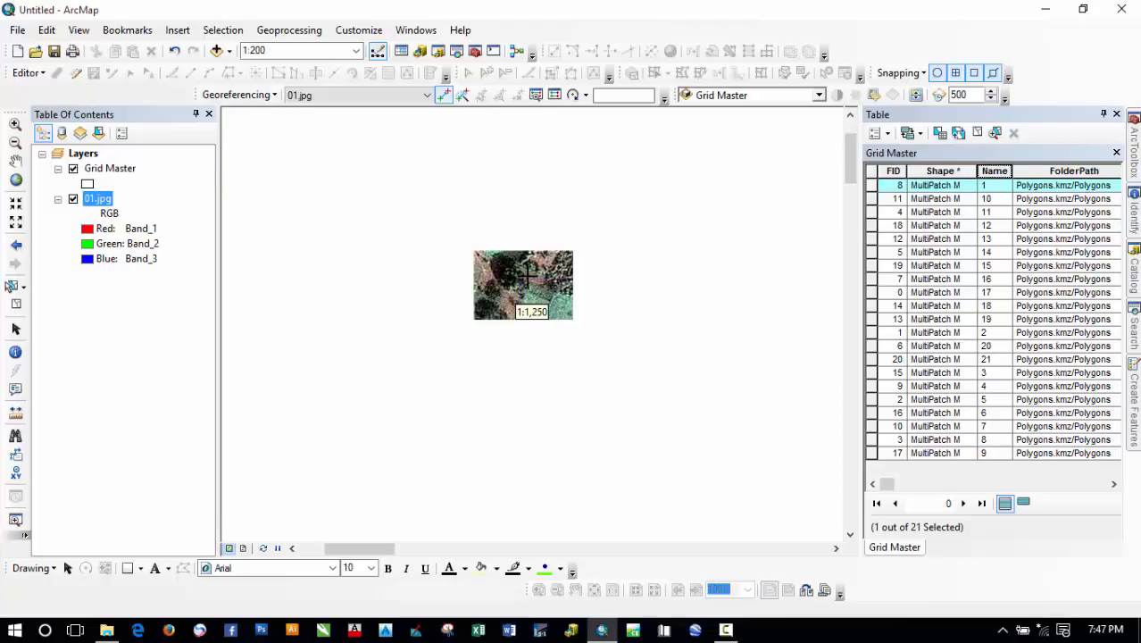
drag(323, 260, 685, 293)
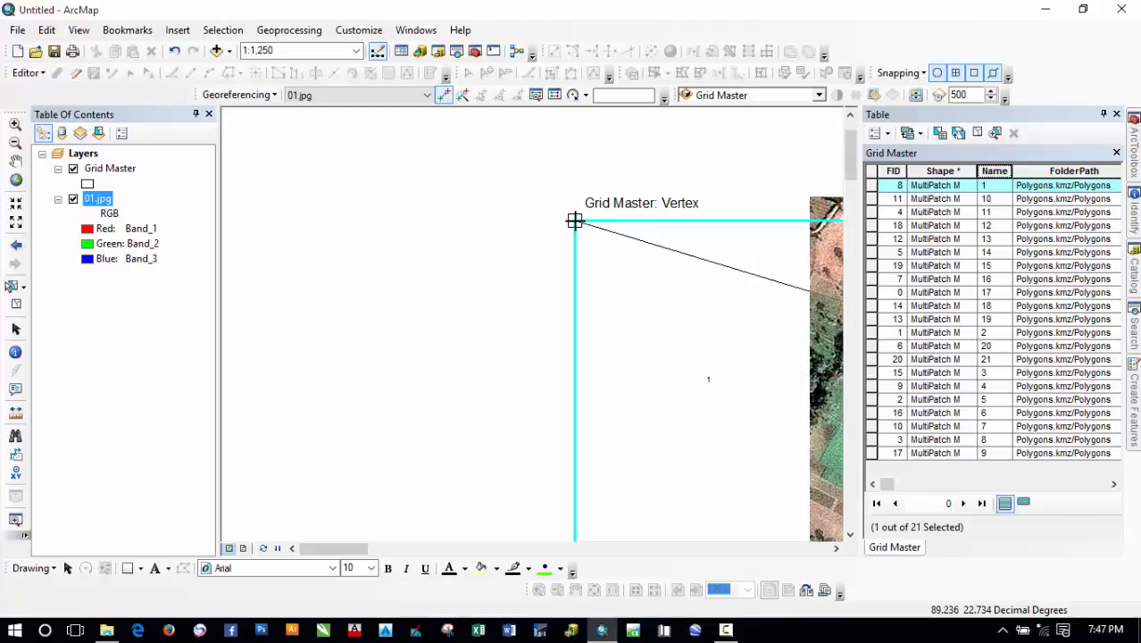
click(574, 221)
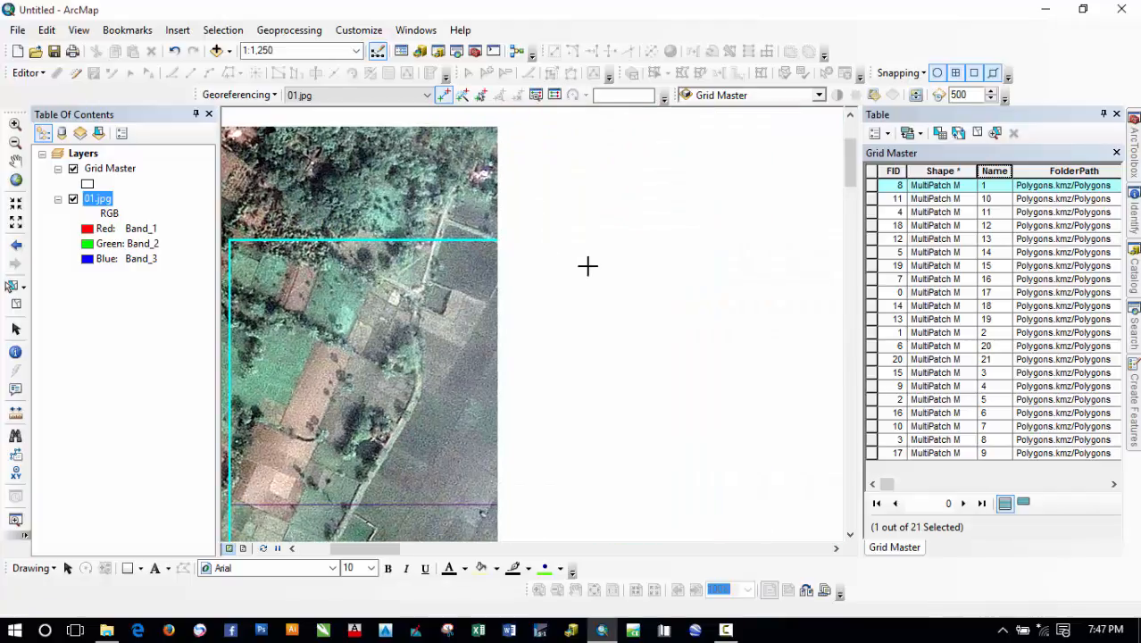
- Add a control point linking the purple frame's upper-right corner in 01.jpg to the upper-right Grid Master vertex of cell 1
drag(797, 260, 395, 255)
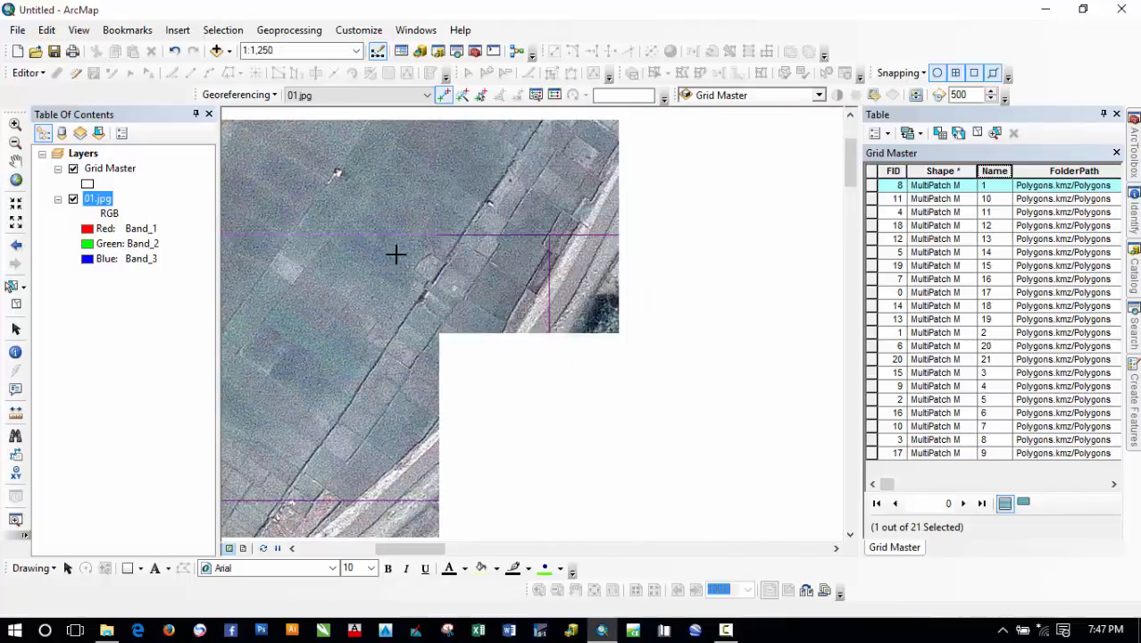
scroll(550, 232, down, 5)
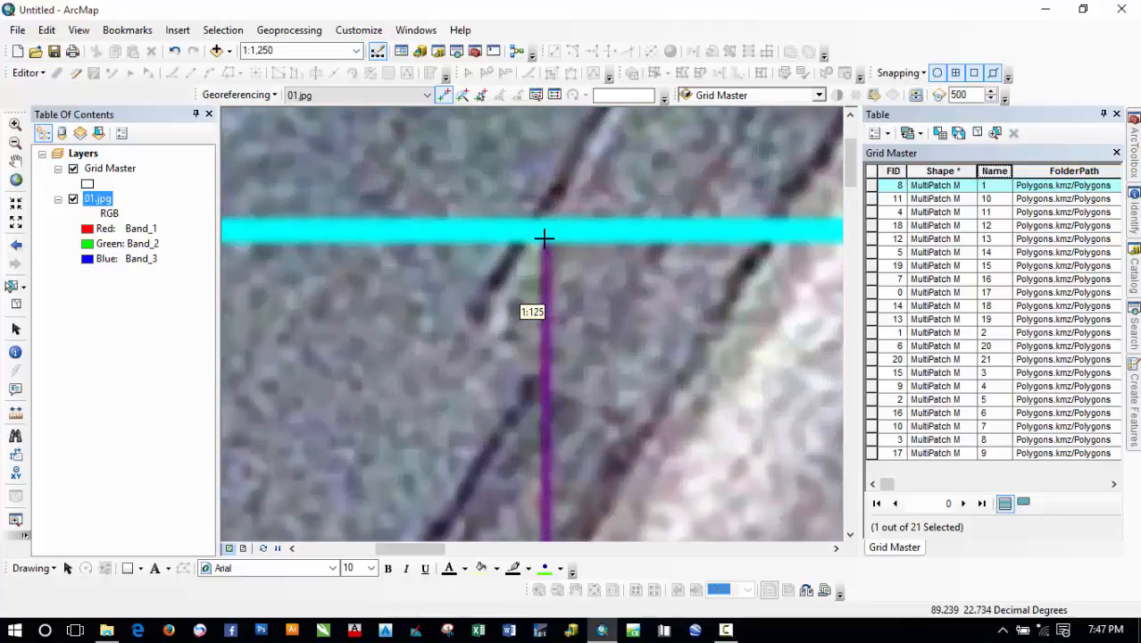
scroll(543, 238, down, 3)
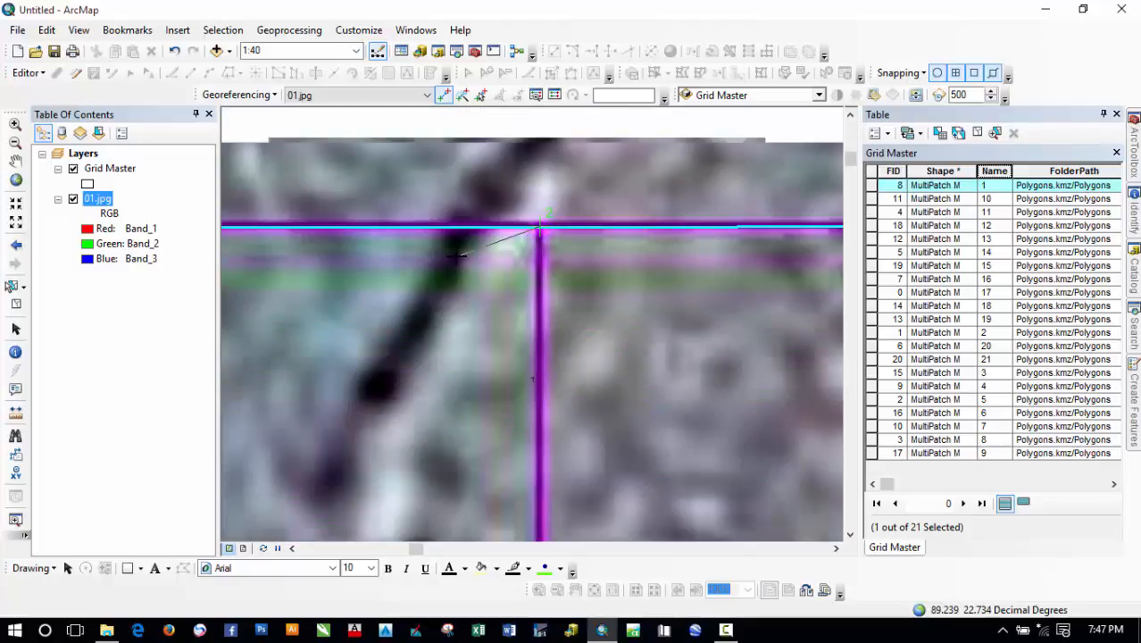
scroll(457, 257, up, 5)
scroll(457, 257, up, 2)
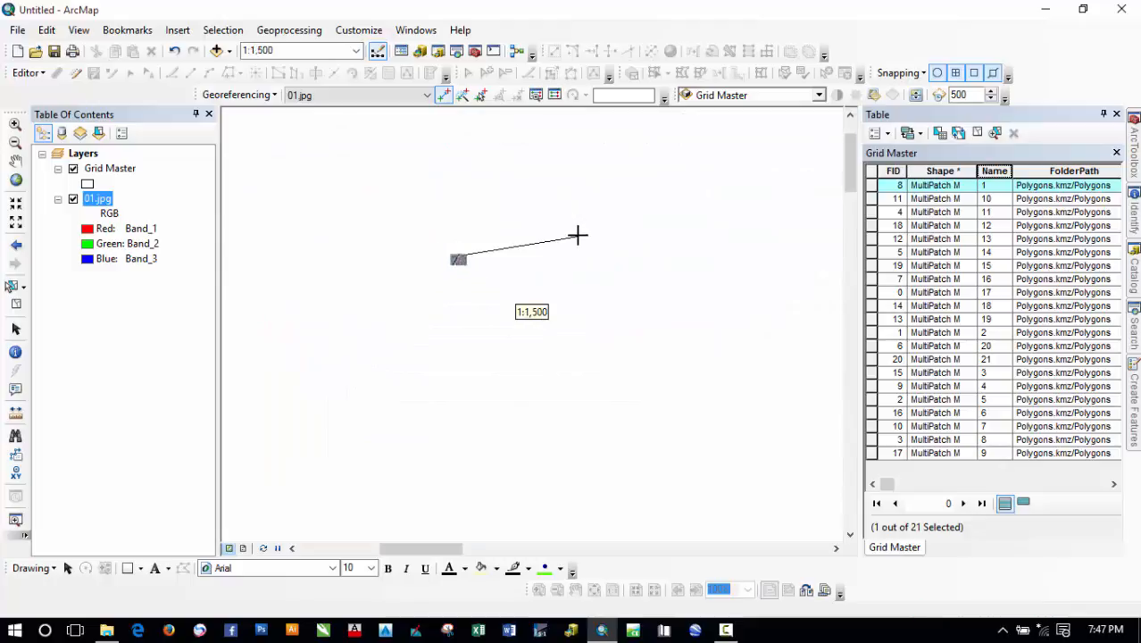
scroll(493, 232, up, 1)
scroll(429, 228, up, 1)
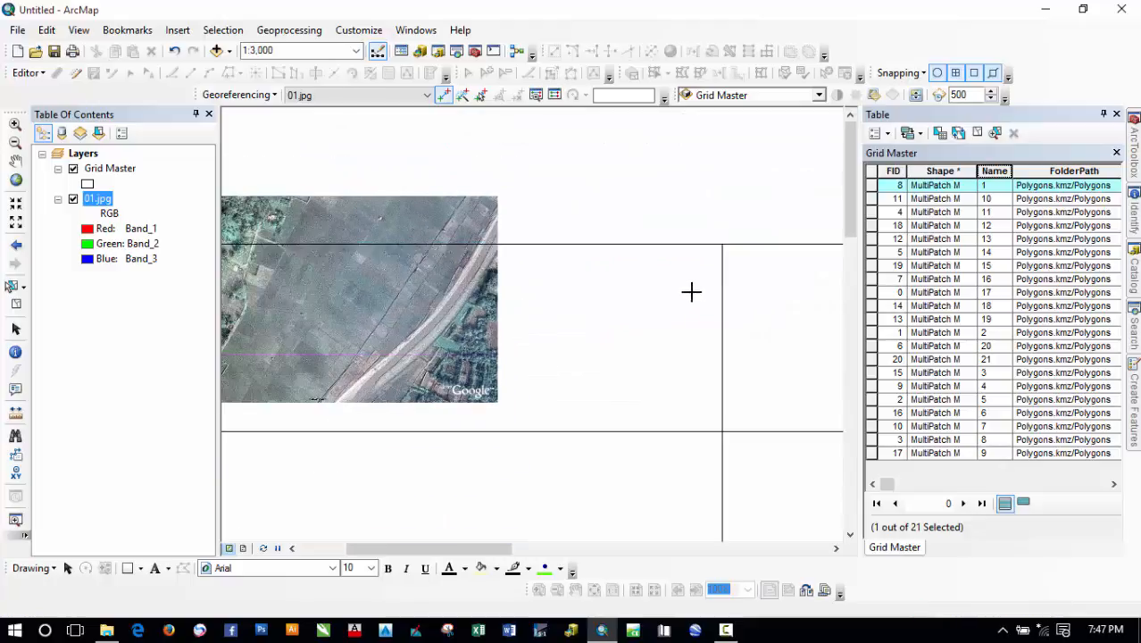
click(723, 245)
- Add a control point linking the purple frame's lower-right corner in 01.jpg to the lower-right Grid Master vertex of cell 1
drag(689, 434, 647, 272)
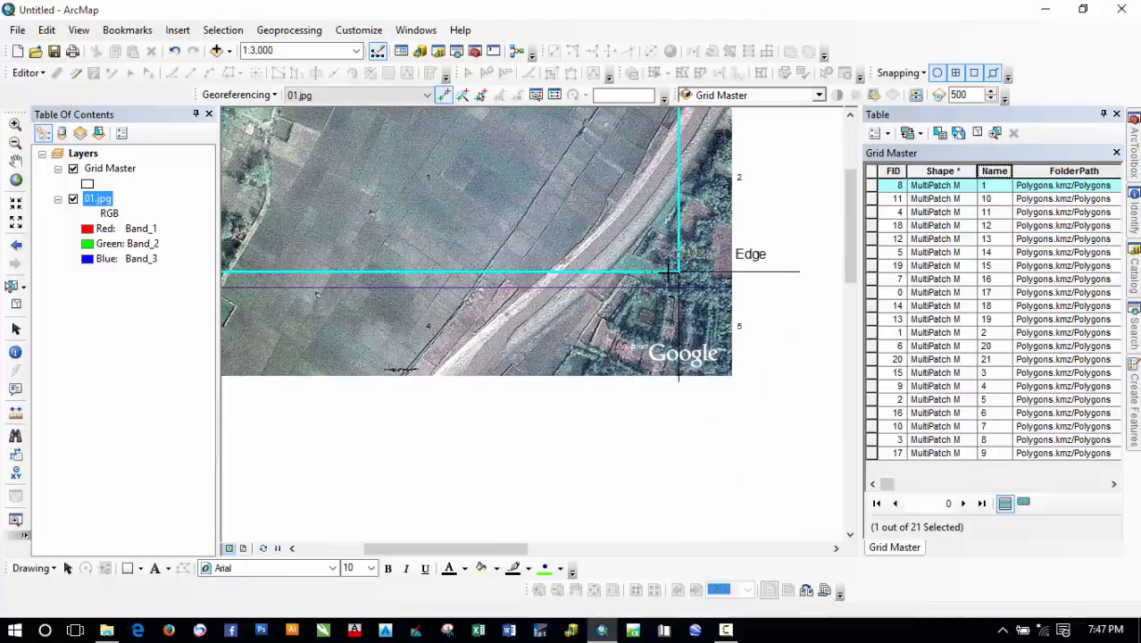
scroll(681, 279, down, 5)
scroll(657, 343, down, 5)
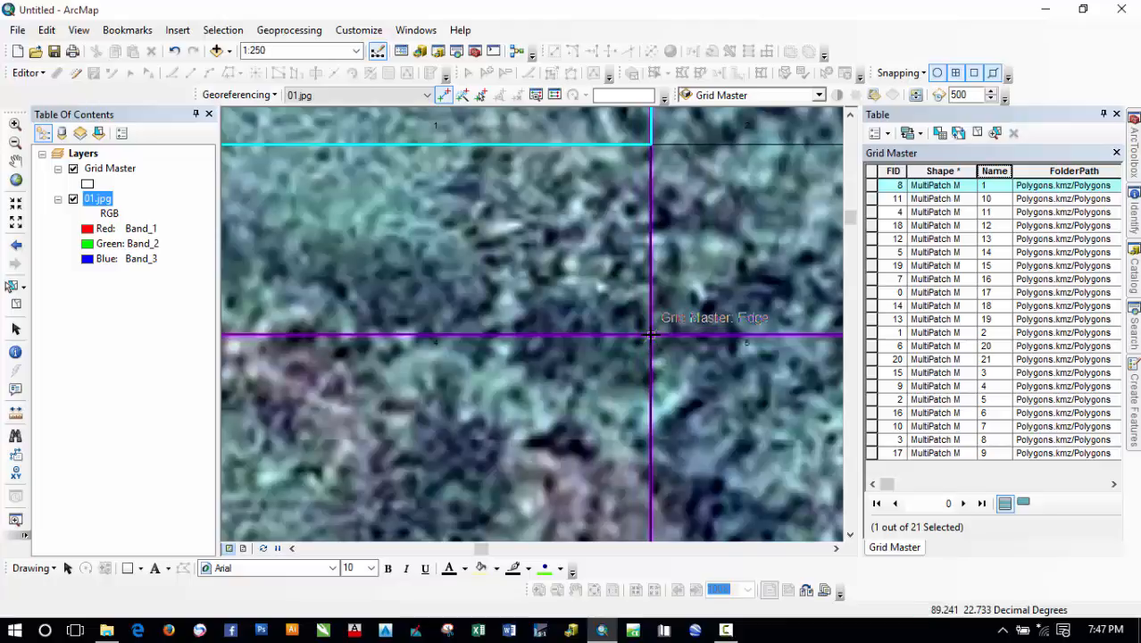
click(650, 334)
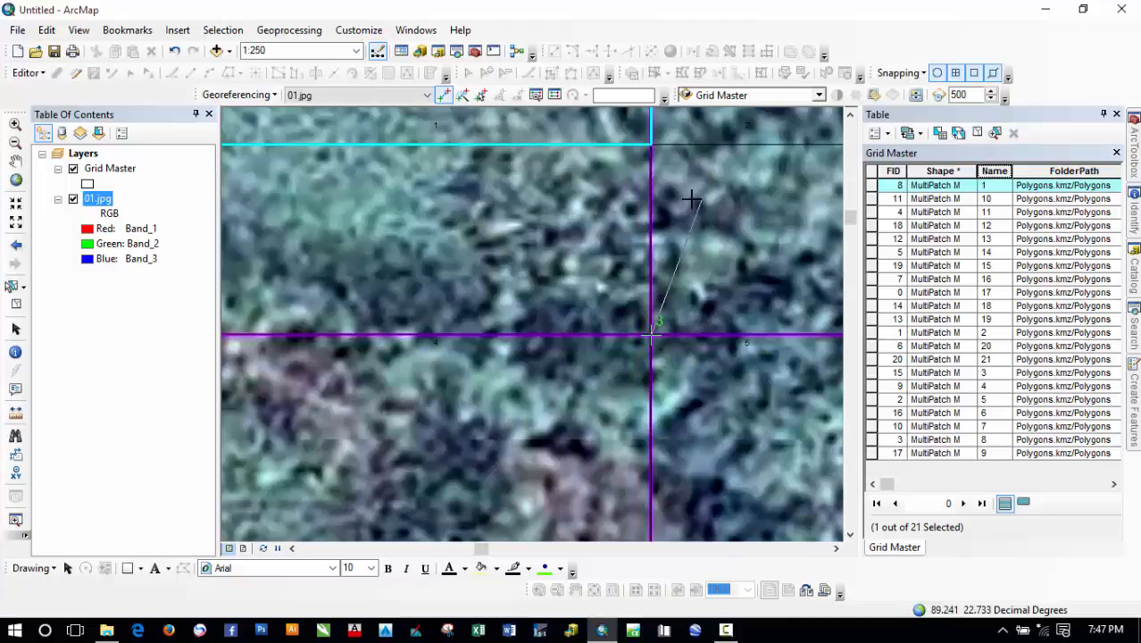
click(650, 145)
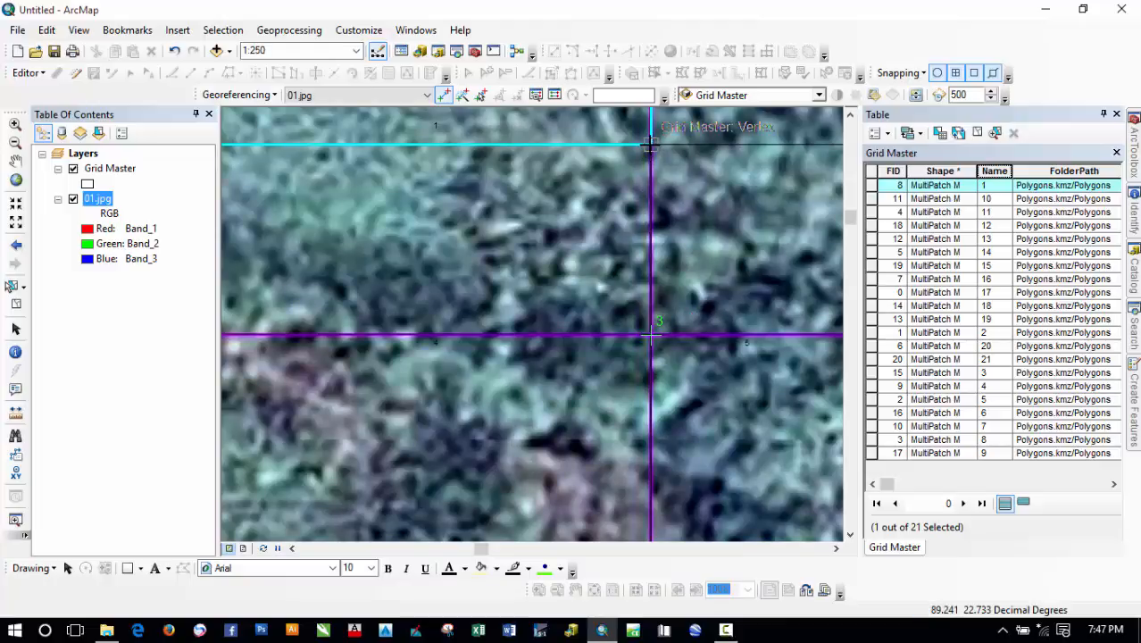
- Check the frame's alignment at the lower-left corner of cell 1, and update the georeferencing of 01.jpg
scroll(724, 333, down, 4)
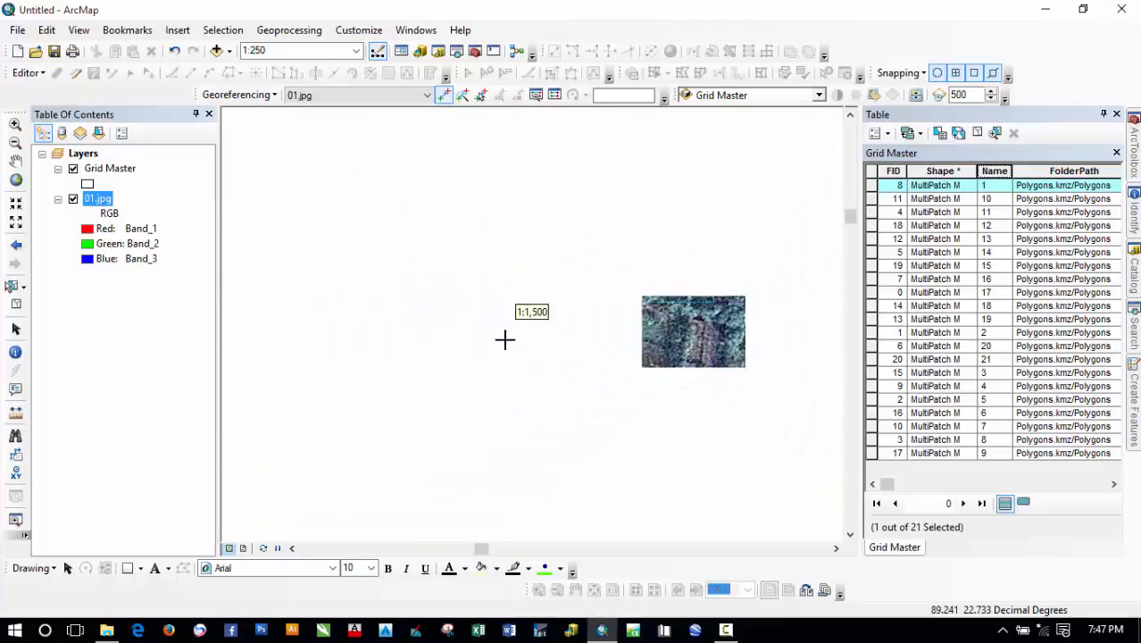
drag(365, 325, 939, 321)
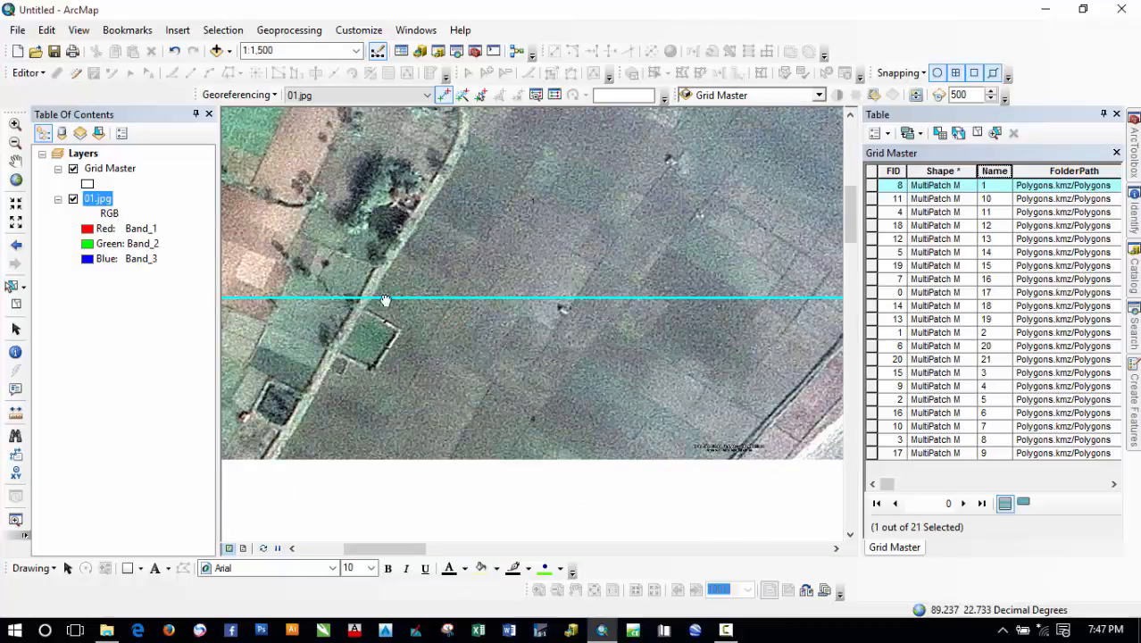
drag(384, 301, 975, 306)
drag(782, 332, 455, 288)
scroll(457, 261, up, 5)
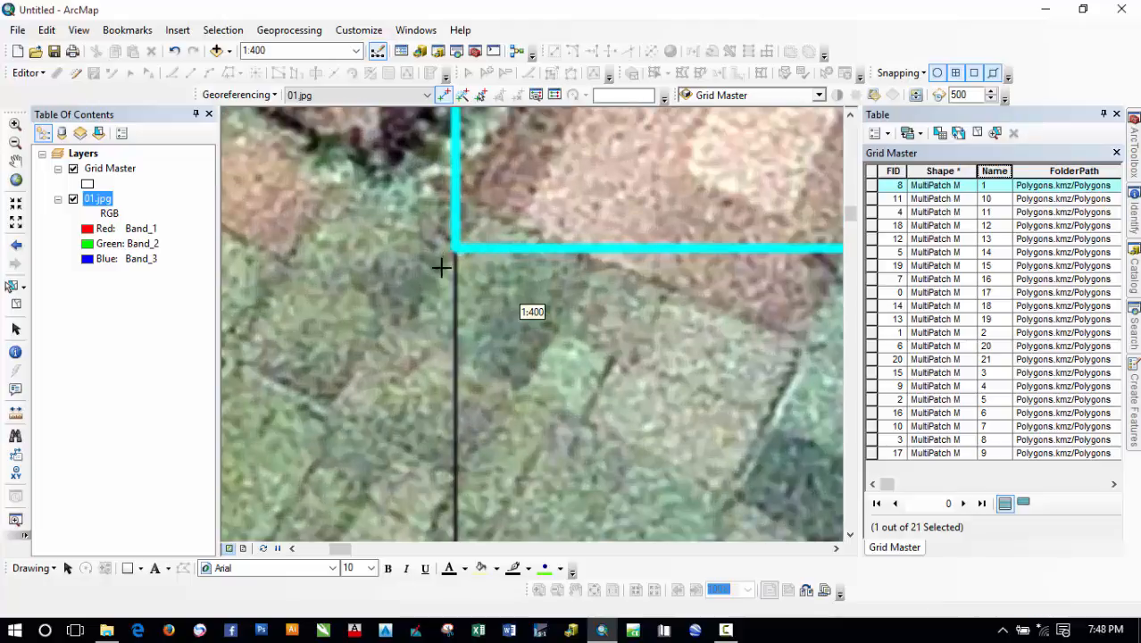
scroll(456, 251, up, 3)
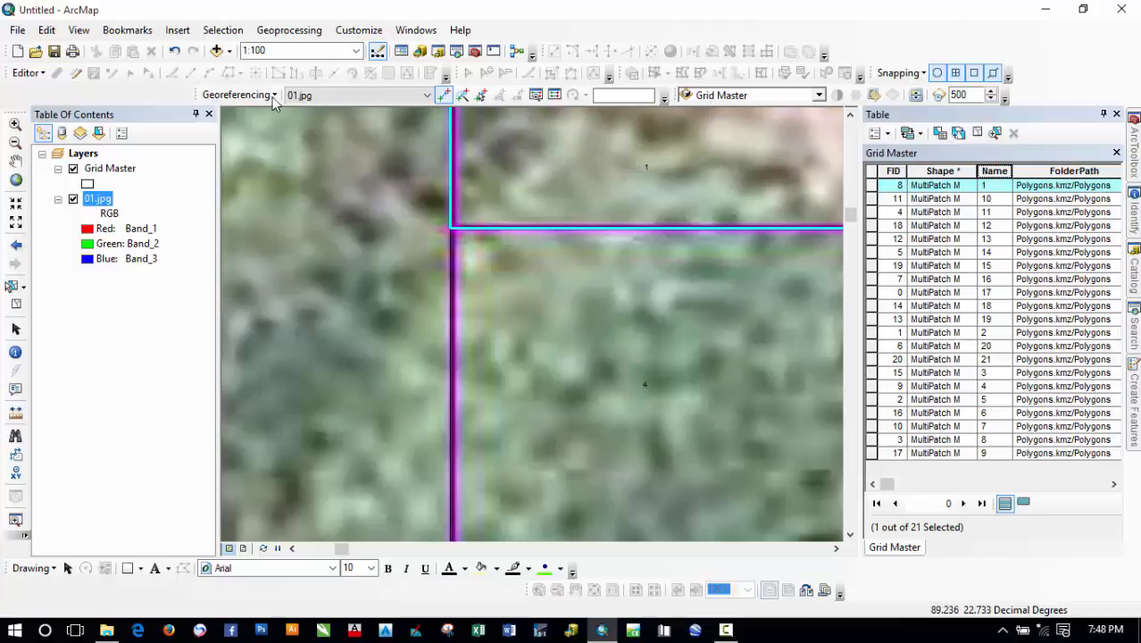
click(234, 95)
click(247, 112)
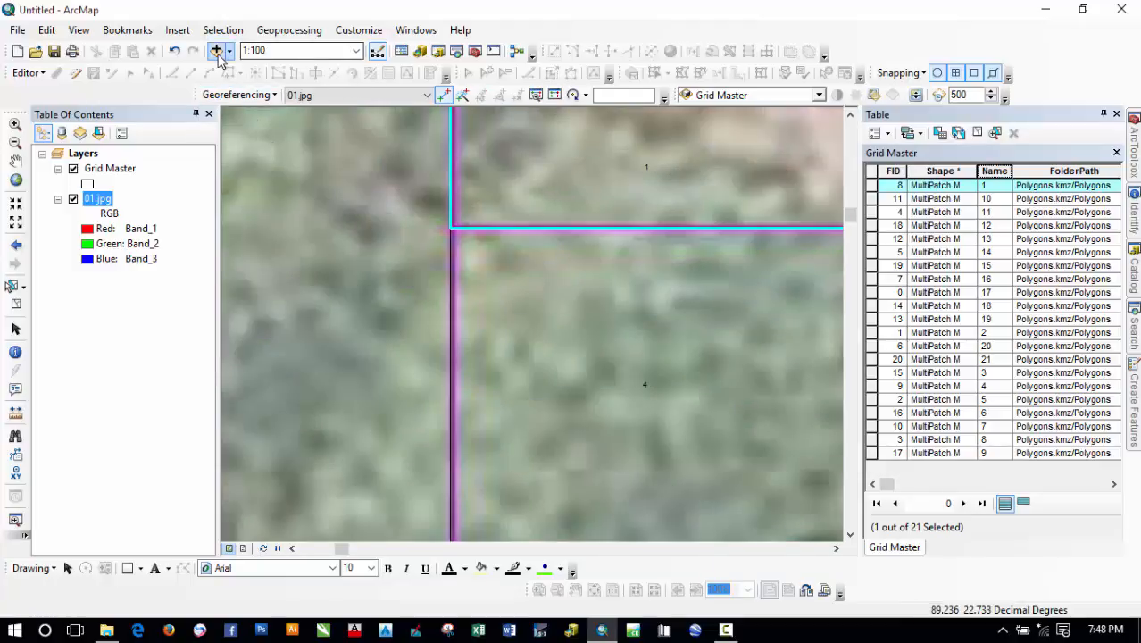
- Add the 02.jpg image from the 8 Grid to Google Image folder to the map
click(217, 51)
click(401, 246)
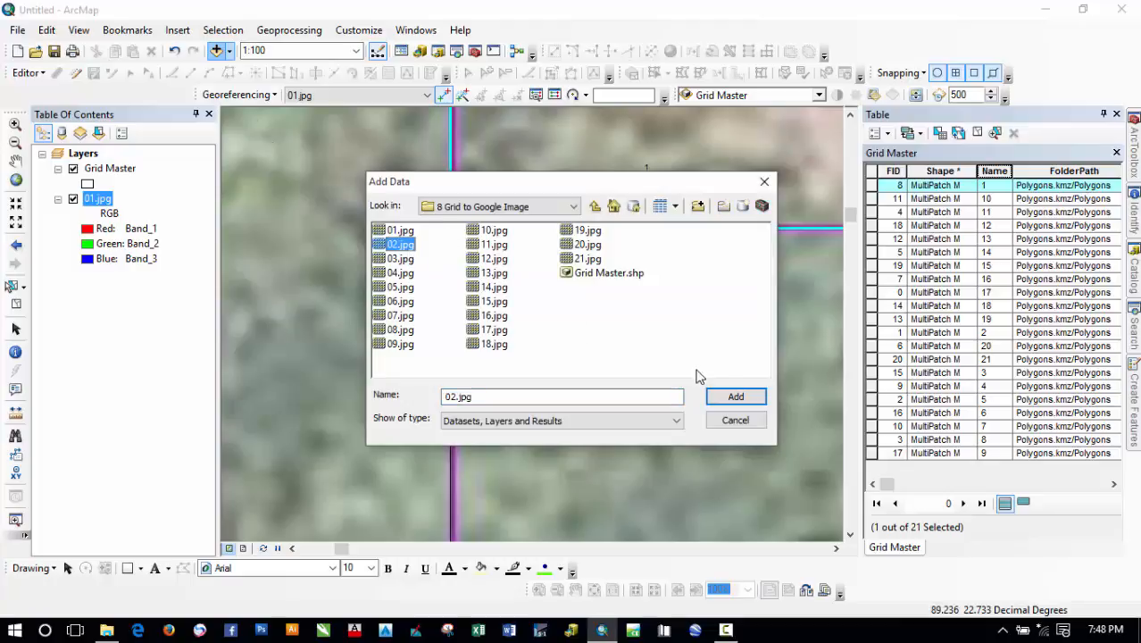
click(735, 396)
click(573, 296)
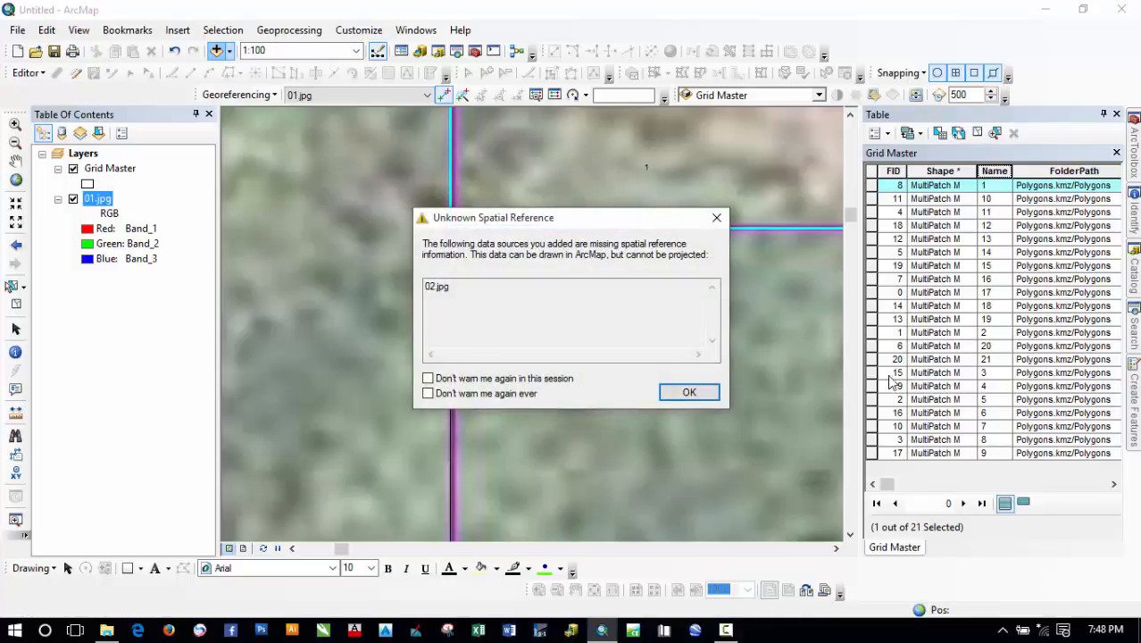
click(682, 393)
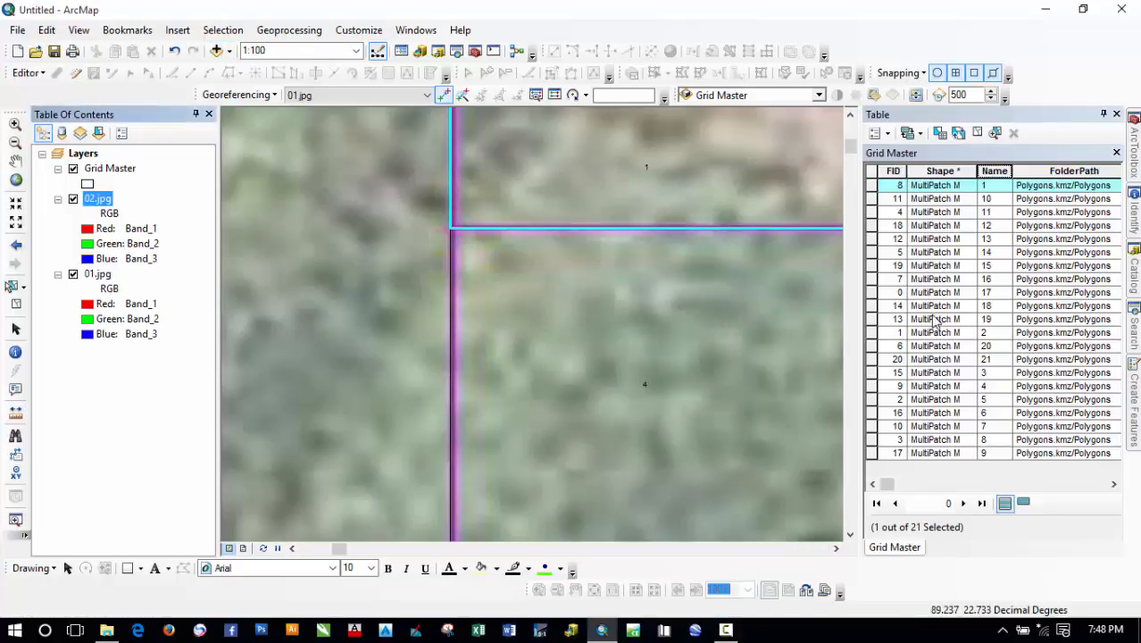
- Zoom to cell 2 of Grid Master, make 02.jpg the georeferencing layer, and fit it to the display extent
double_click(871, 332)
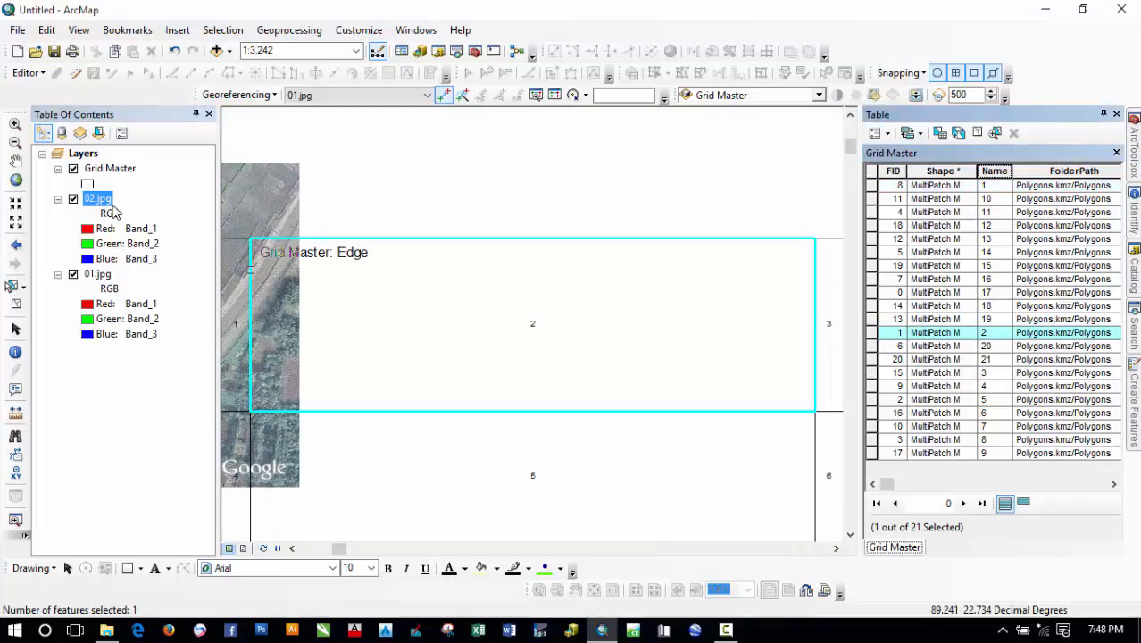
click(317, 96)
click(319, 112)
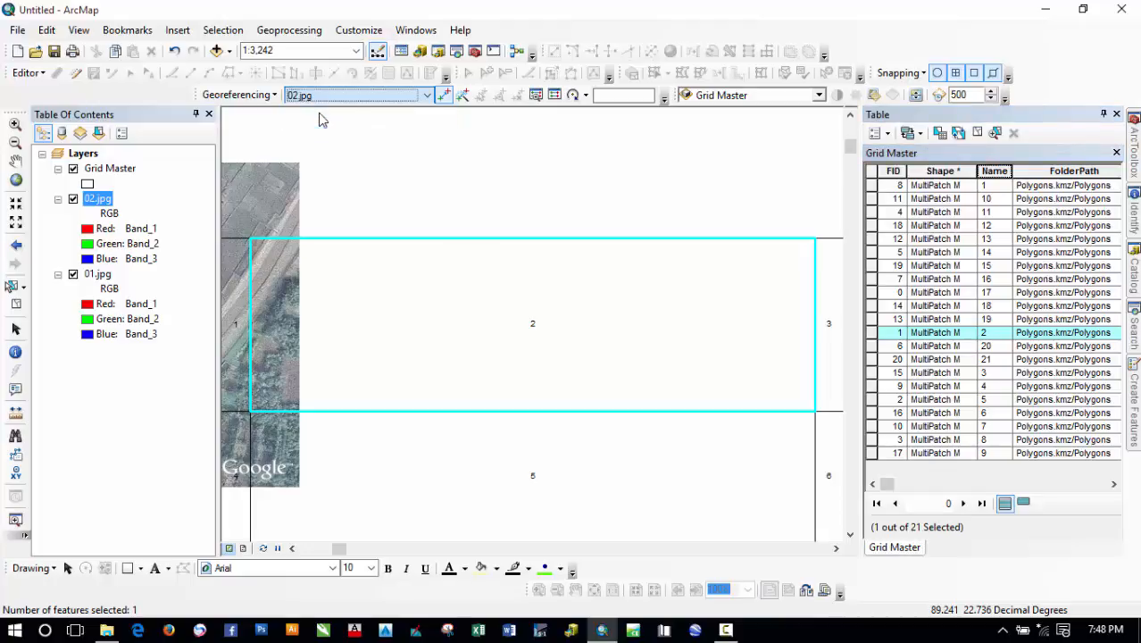
click(239, 95)
click(251, 151)
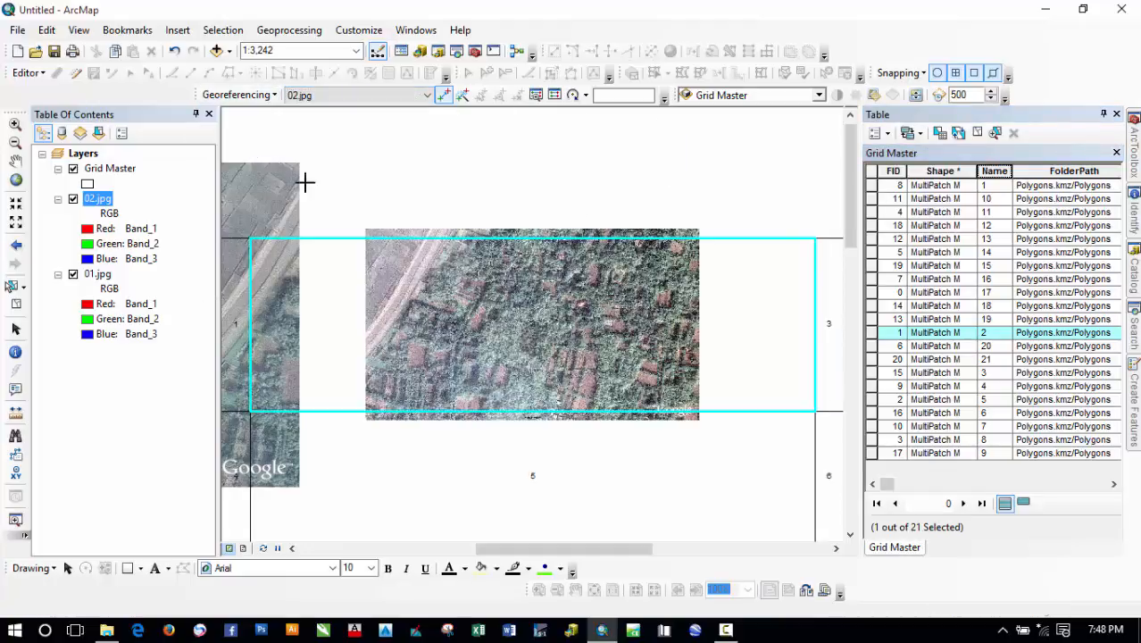
- Set the display resampling of the 02.jpg layer to Cubic Convolution (for continuous data)
scroll(418, 261, up, 2)
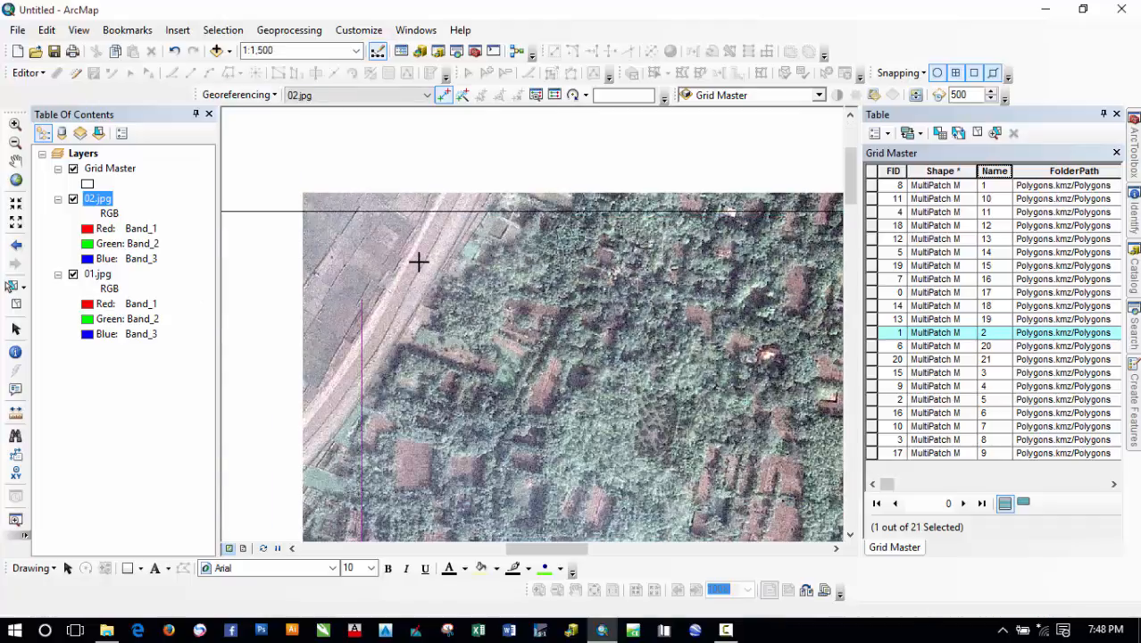
scroll(363, 288, up, 2)
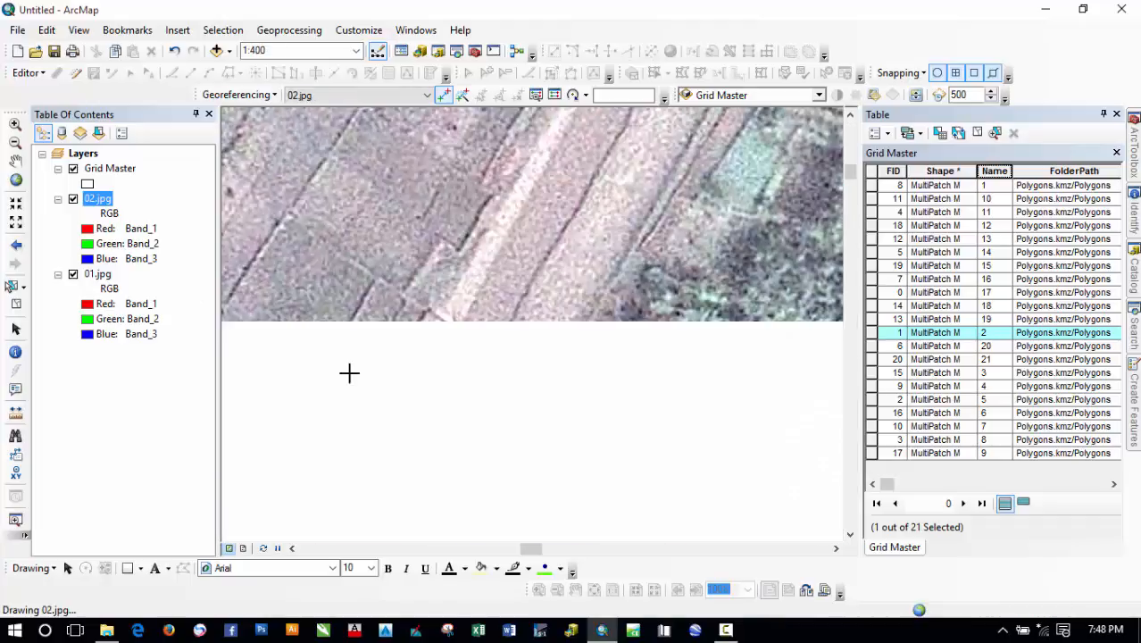
scroll(344, 358, up, 4)
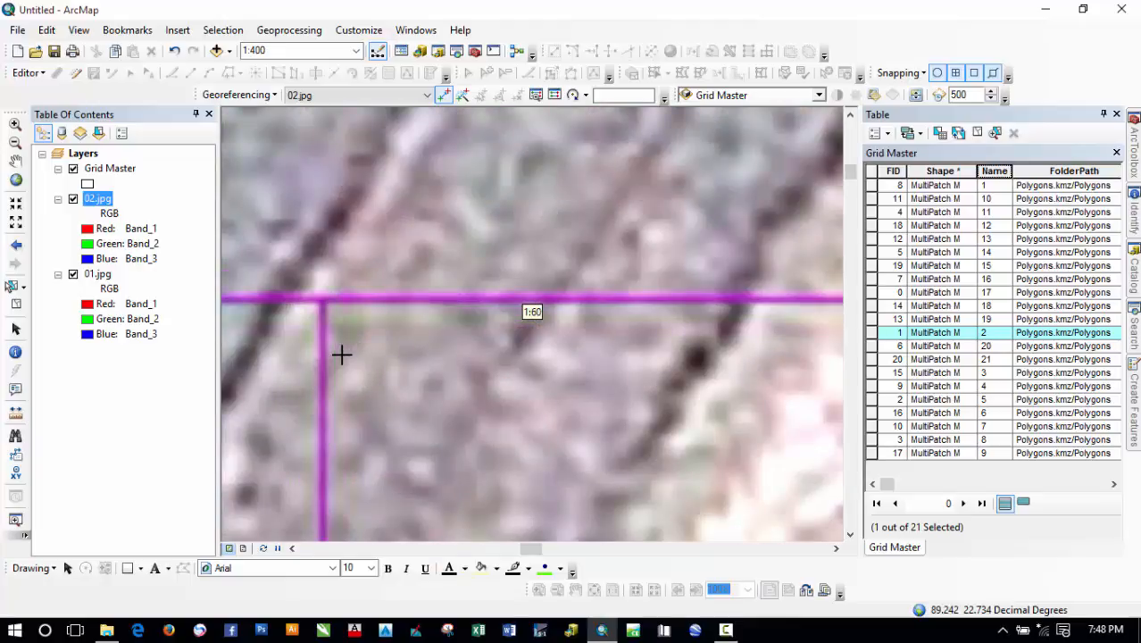
scroll(468, 301, up, 3)
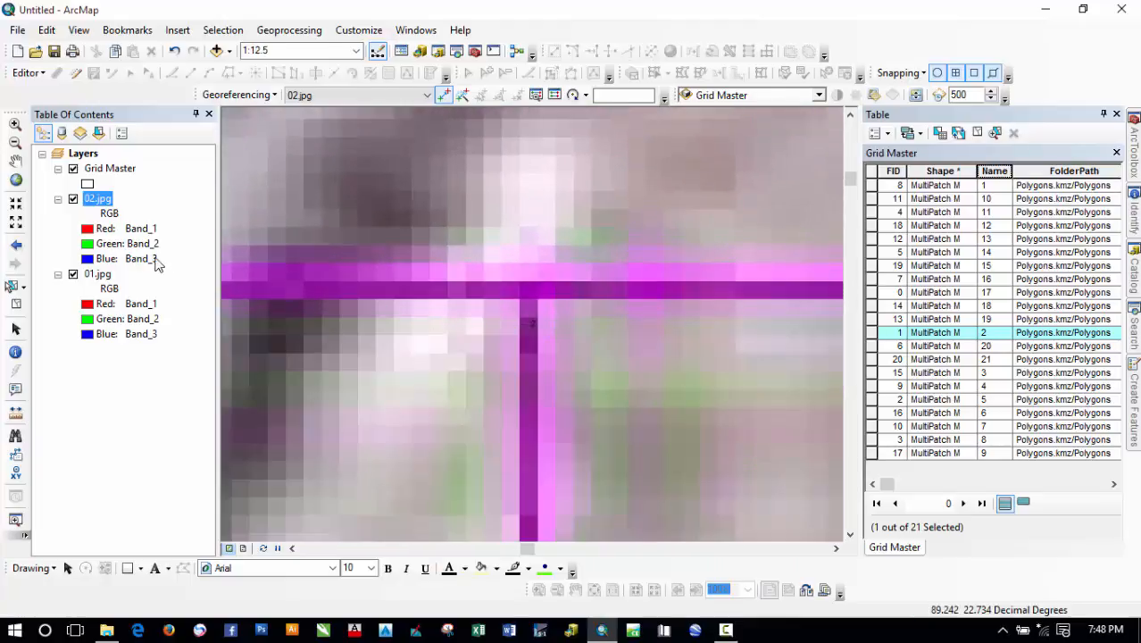
double_click(105, 200)
click(393, 247)
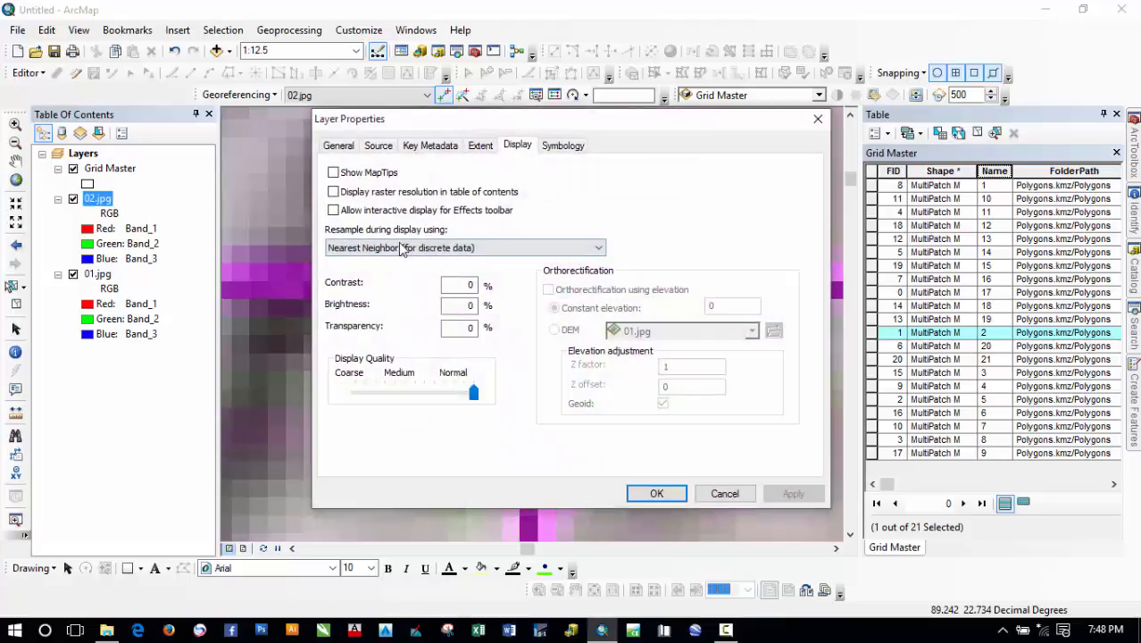
click(391, 285)
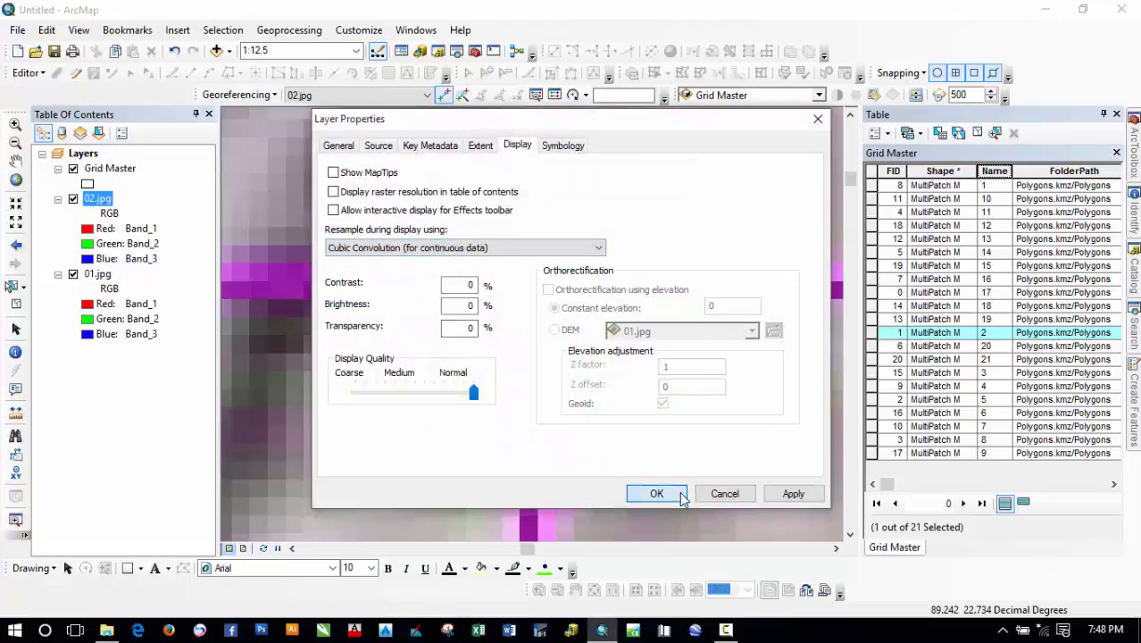
click(665, 496)
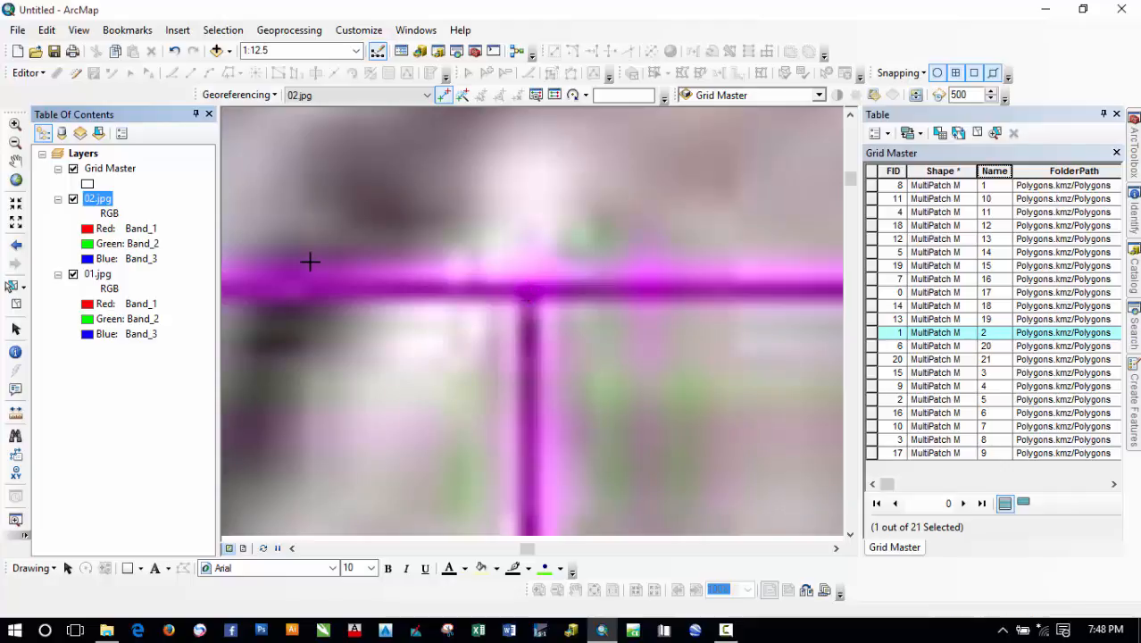
- Add a control point linking the purple frame's upper-left corner in 02.jpg to the upper-left Grid Master vertex of cell 2
scroll(562, 308, up, 5)
scroll(566, 312, up, 3)
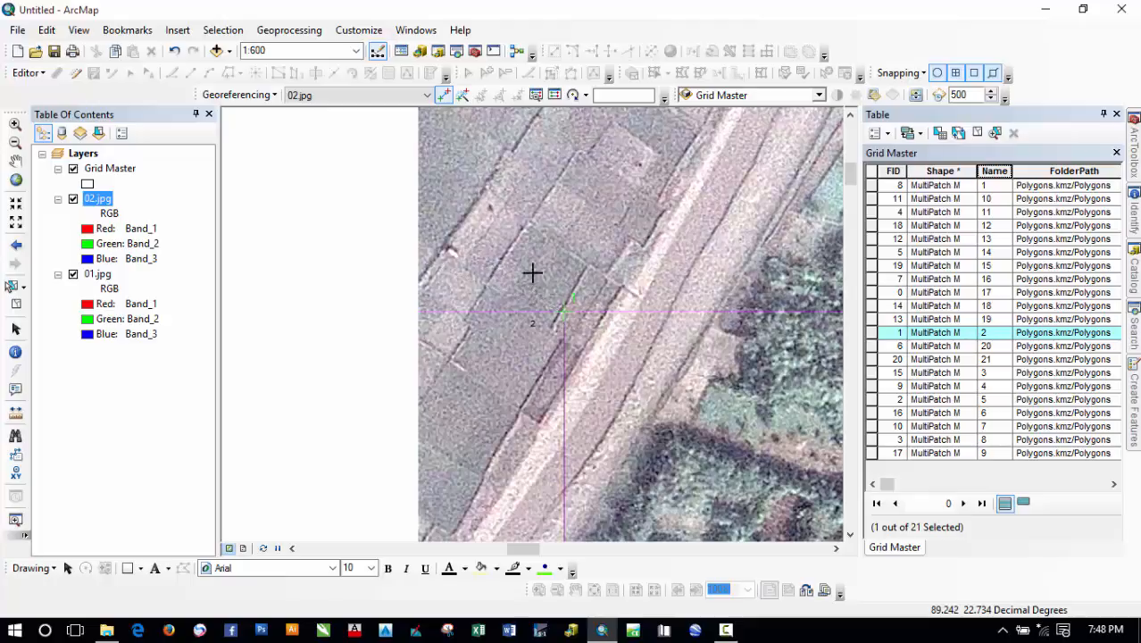
scroll(611, 272, up, 4)
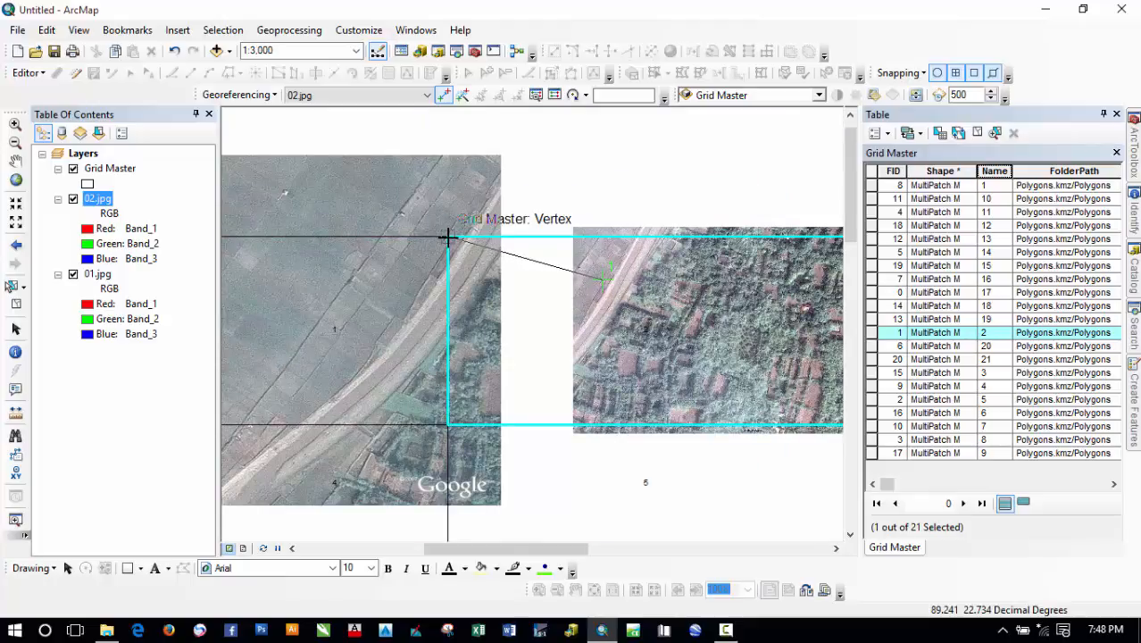
click(447, 236)
- Add a control point linking the purple frame's upper-right corner in 02.jpg to the upper-right Grid Master vertex of cell 2
key(Right)
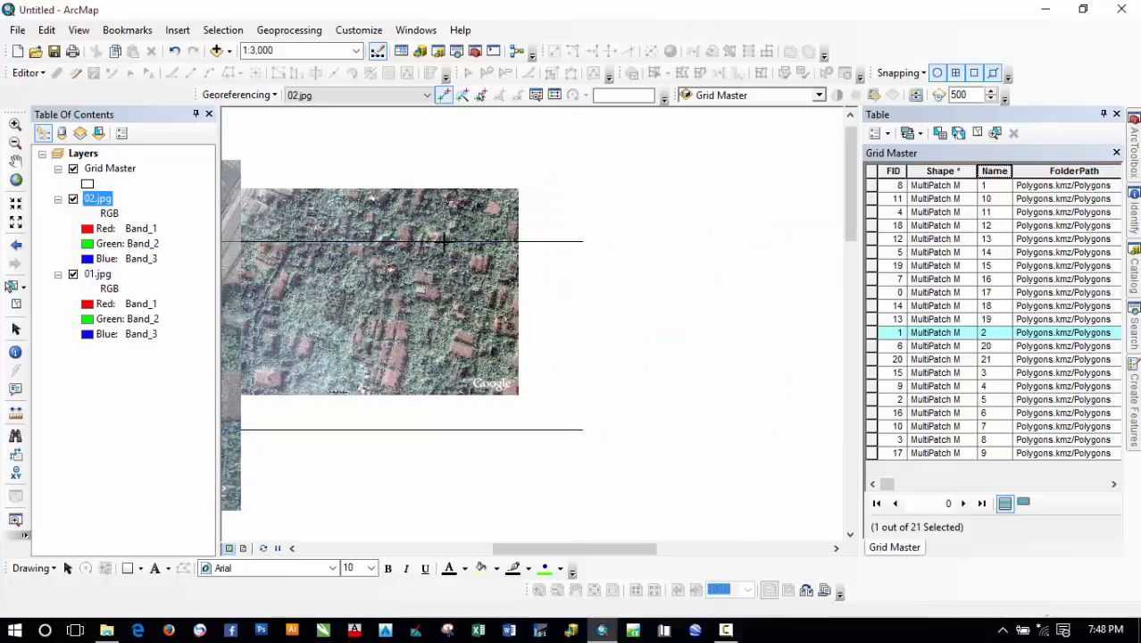
scroll(464, 239, down, 5)
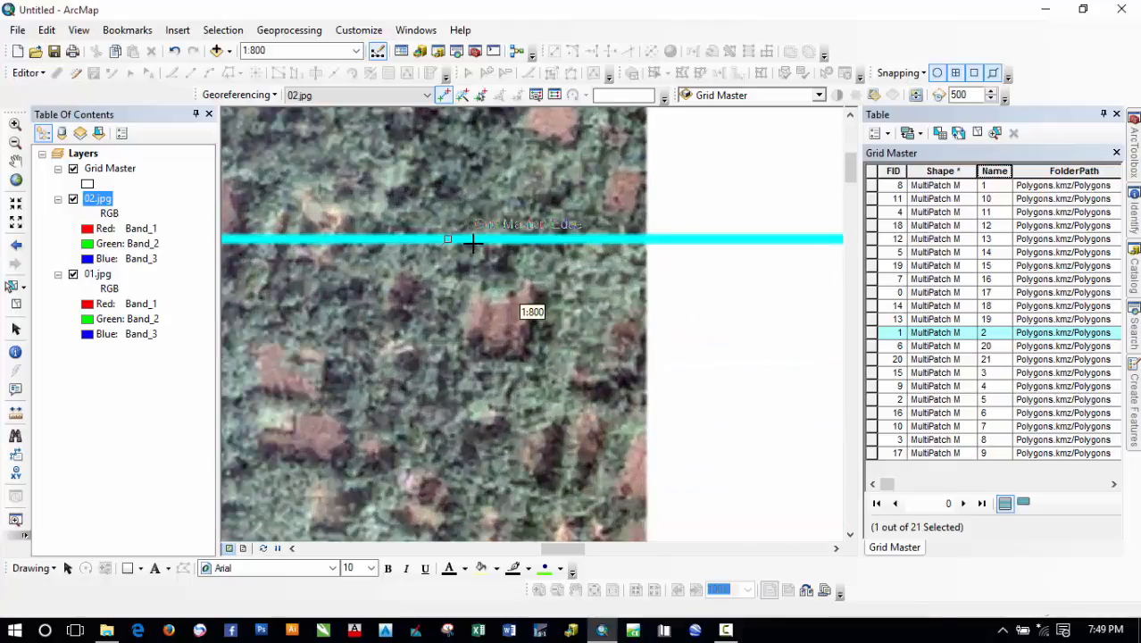
scroll(474, 239, down, 8)
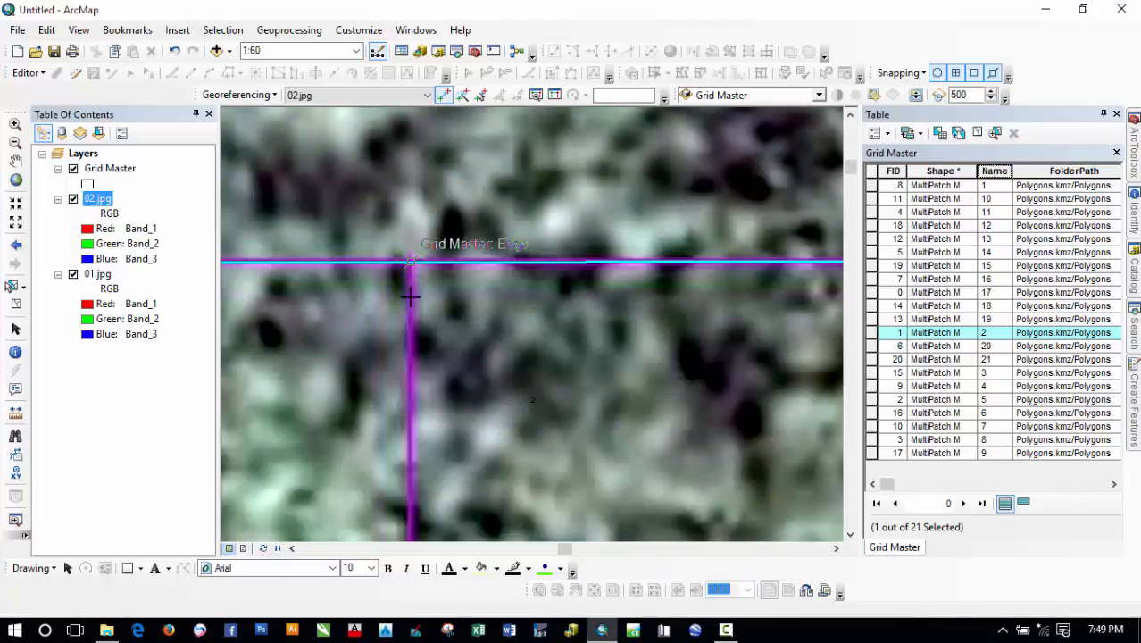
scroll(383, 265, up, 6)
scroll(379, 268, up, 3)
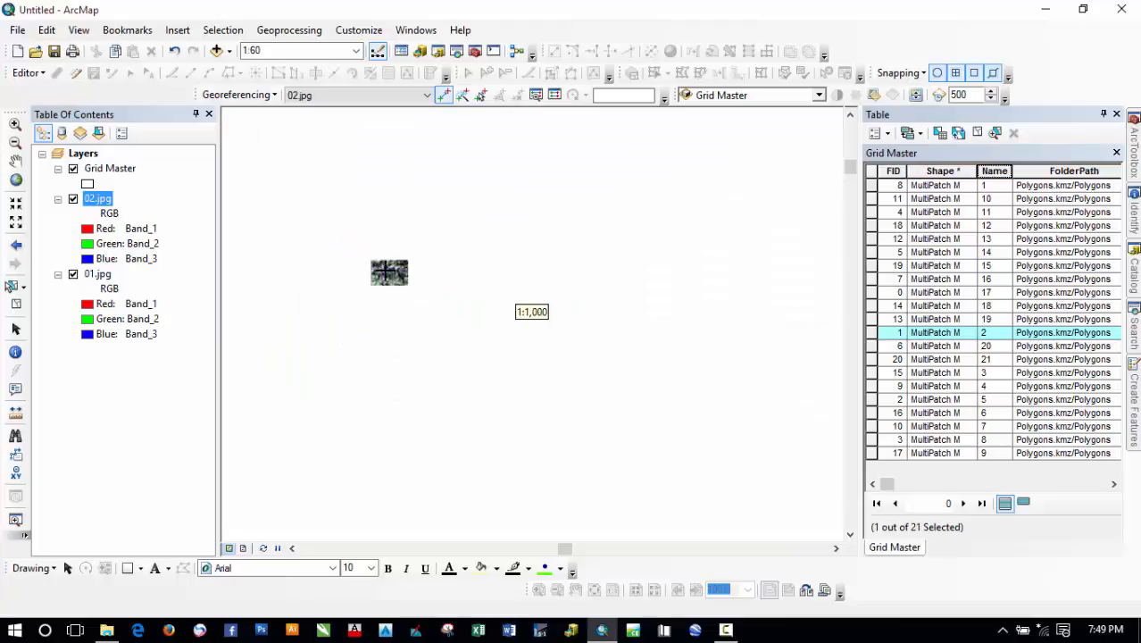
click(385, 267)
scroll(670, 286, up, 4)
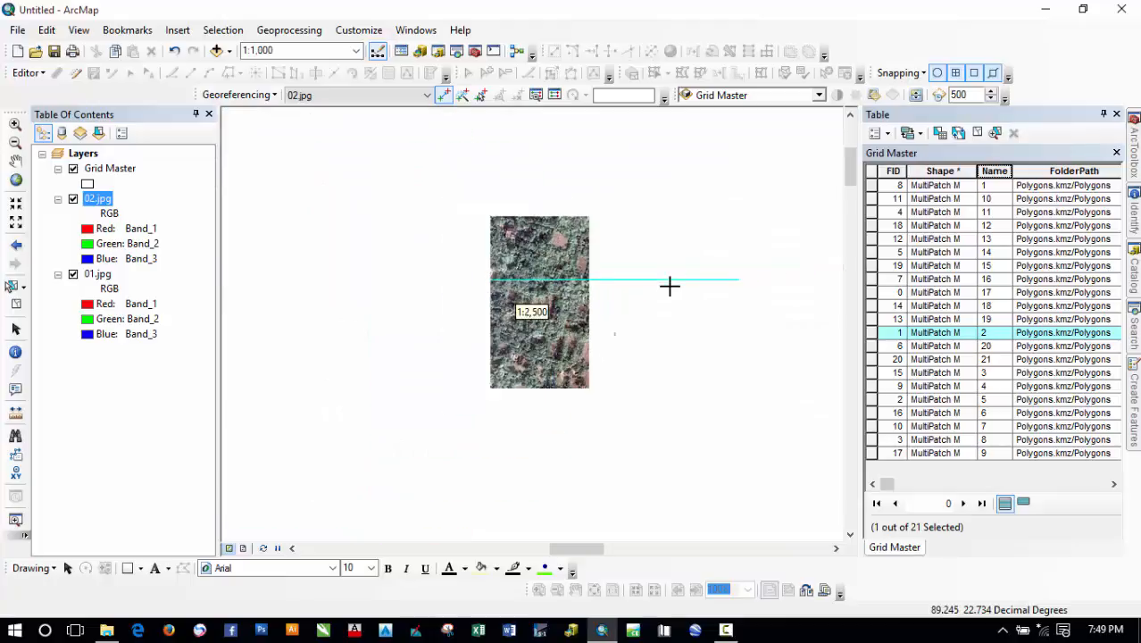
drag(669, 311, 547, 288)
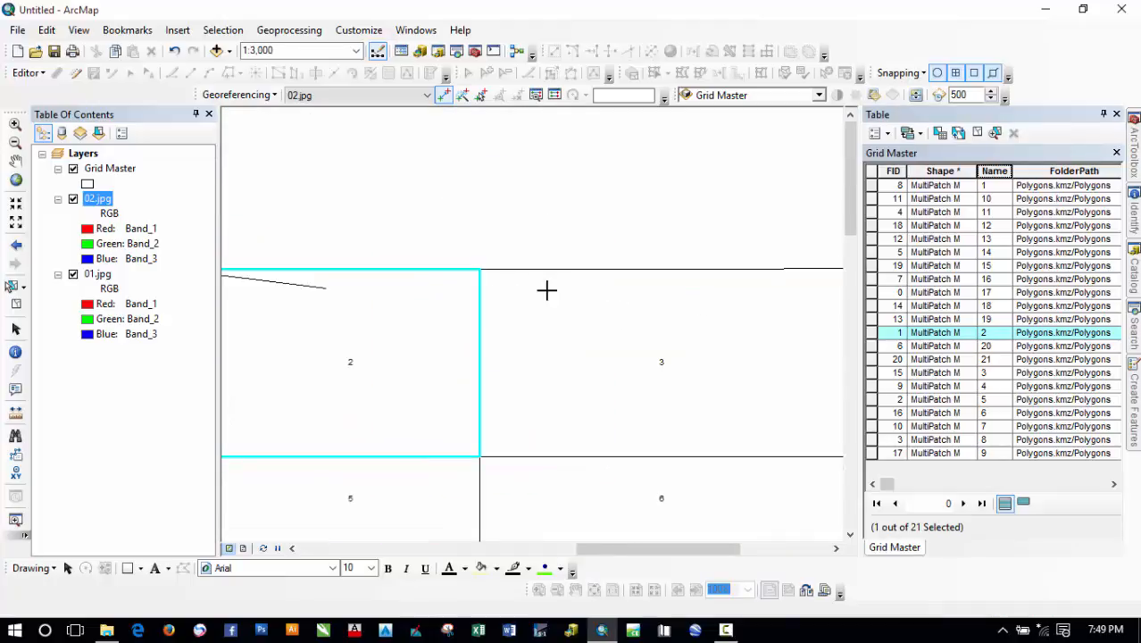
click(478, 268)
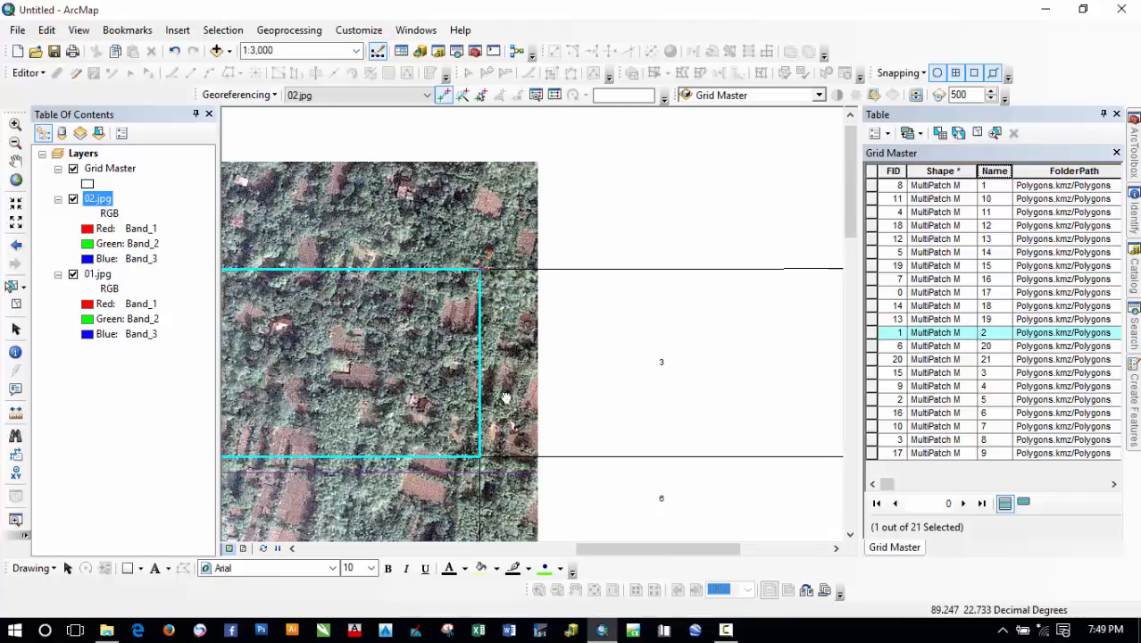
- Link the purple frame's lower-right corner in 02.jpg to the lower-right Grid Master vertex of cell 2, and update the georeferencing
scroll(507, 306, down, 4)
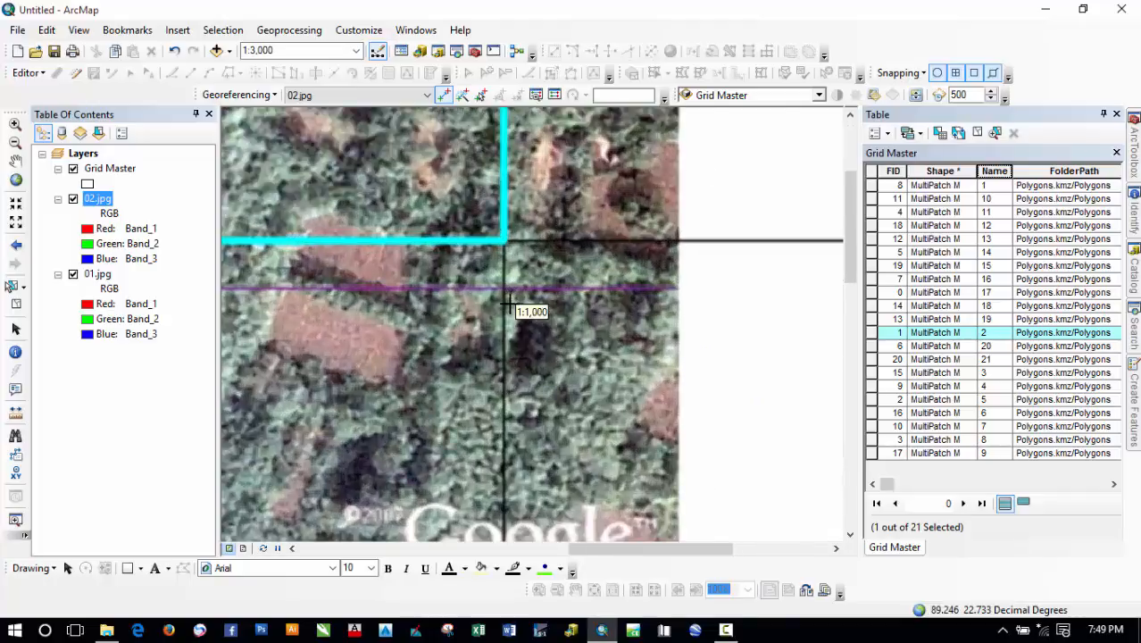
scroll(507, 307, down, 4)
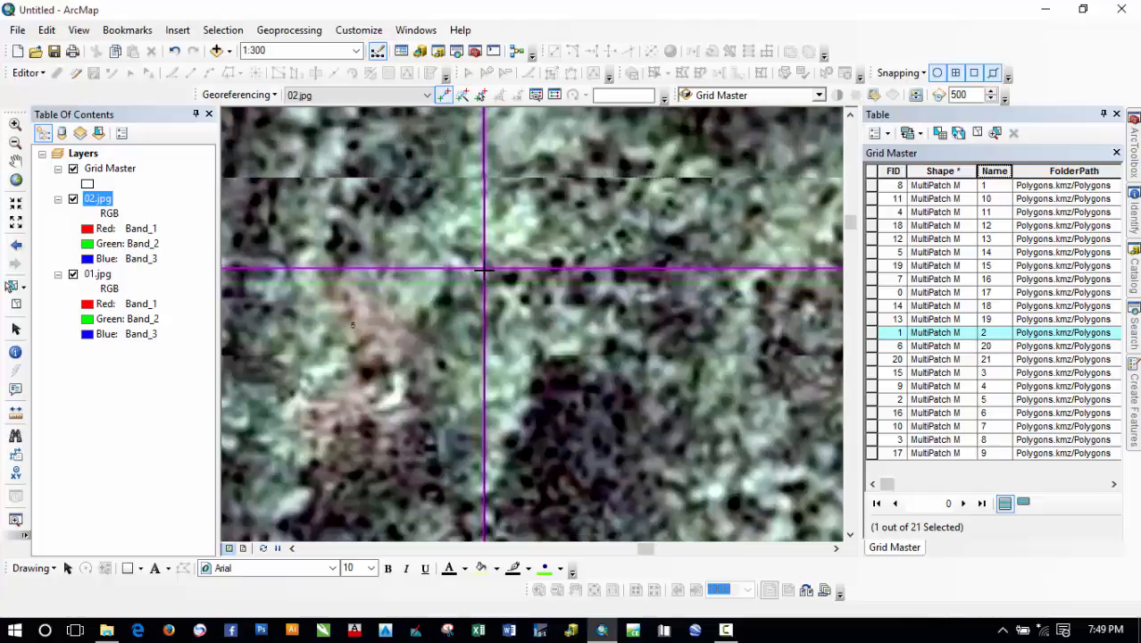
scroll(482, 269, down, 4)
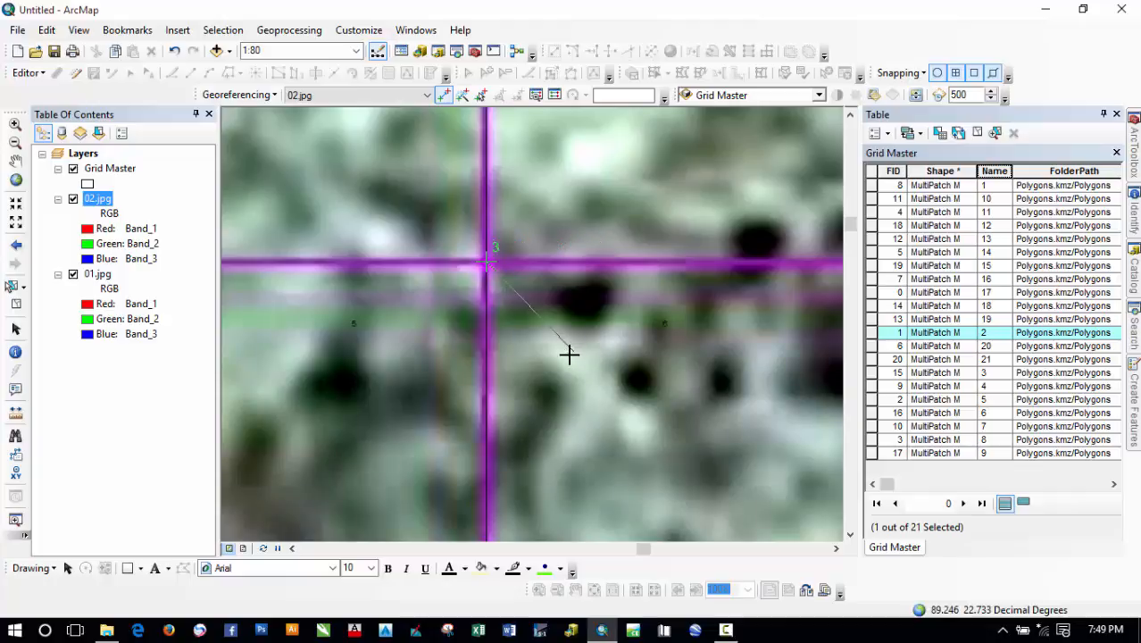
scroll(571, 354, up, 6)
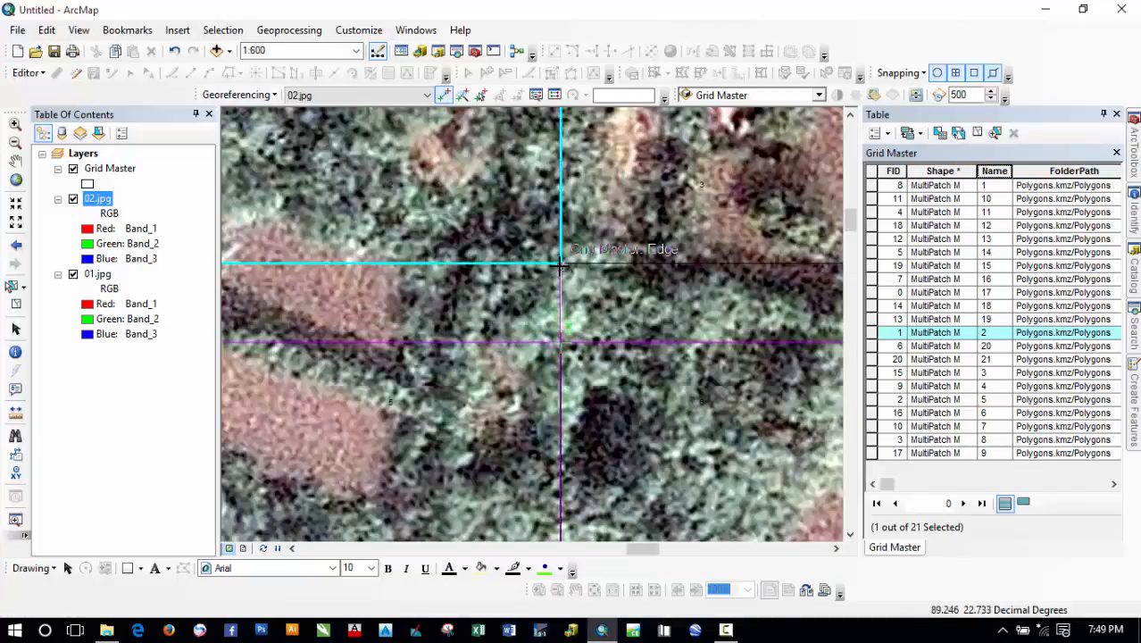
click(561, 265)
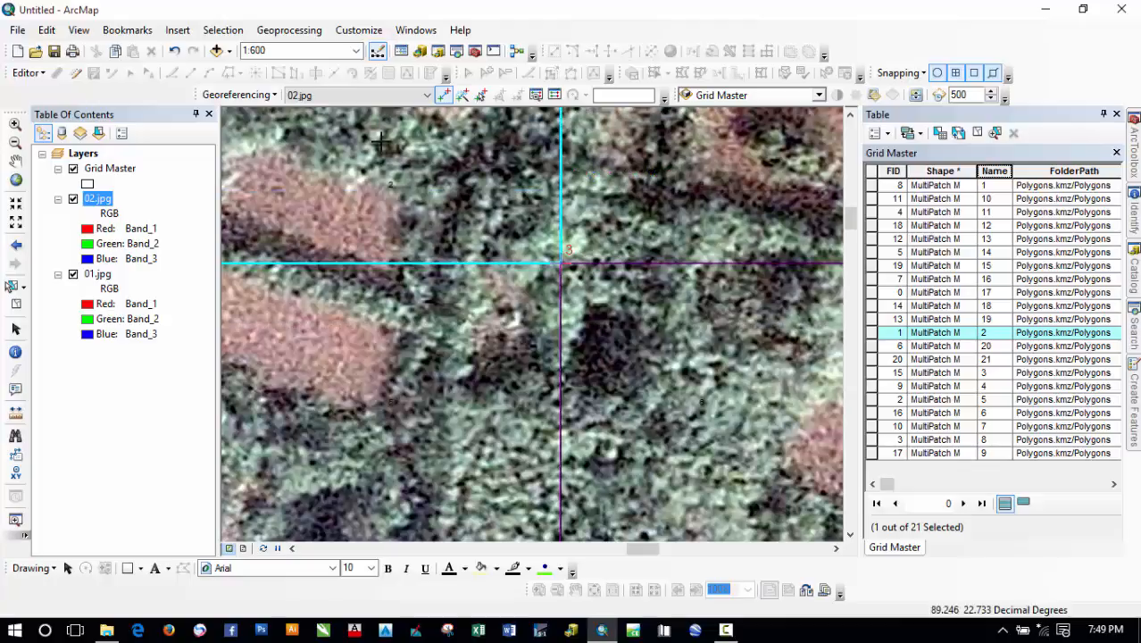
click(274, 95)
click(267, 112)
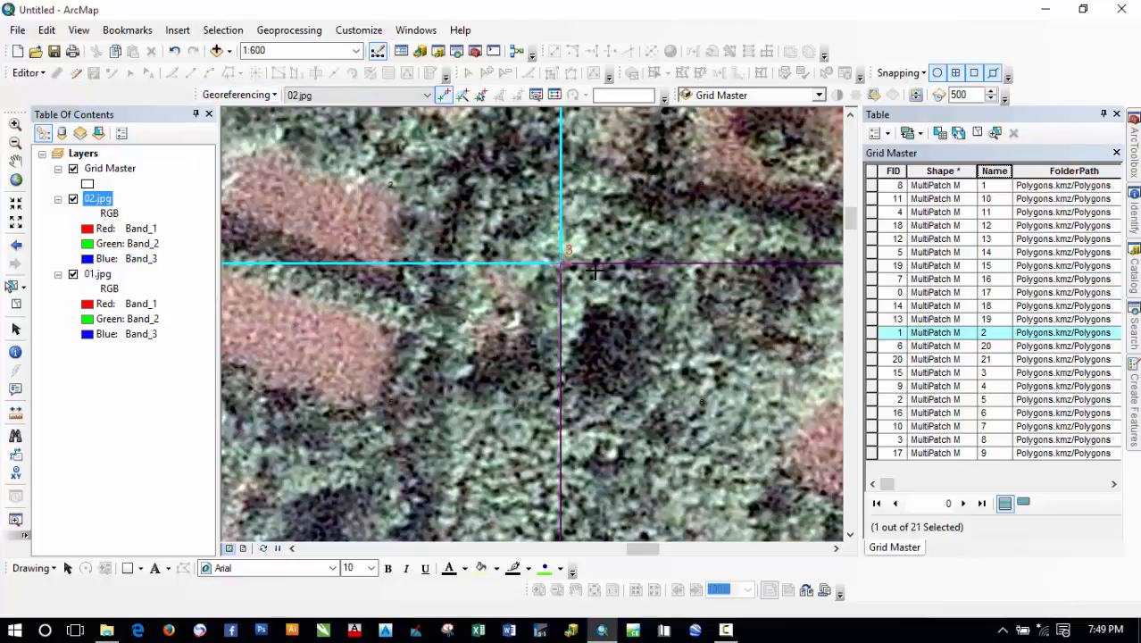
- Examine how 01.jpg and 02.jpg join along the shared border of cells 1 and 2
scroll(571, 306, up, 5)
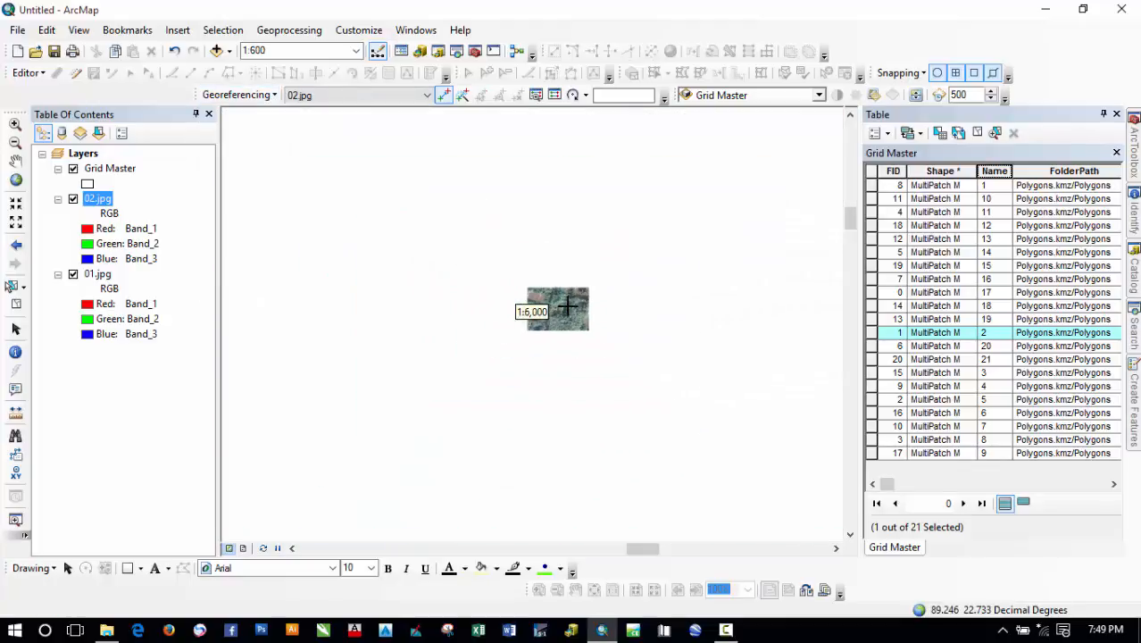
drag(382, 305, 561, 305)
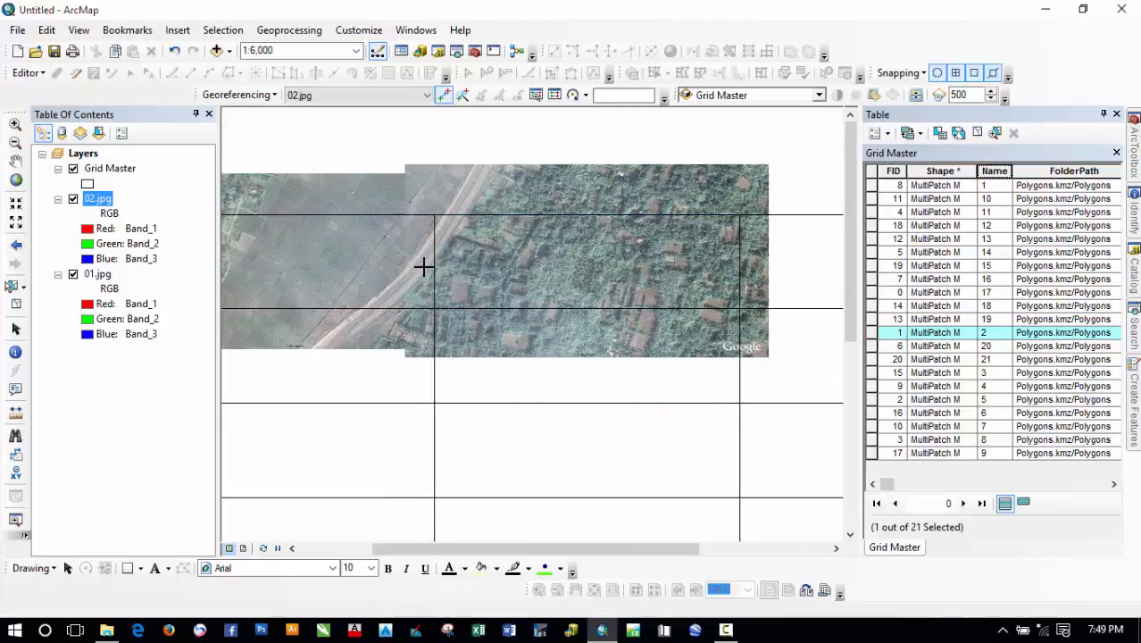
scroll(413, 286, down, 3)
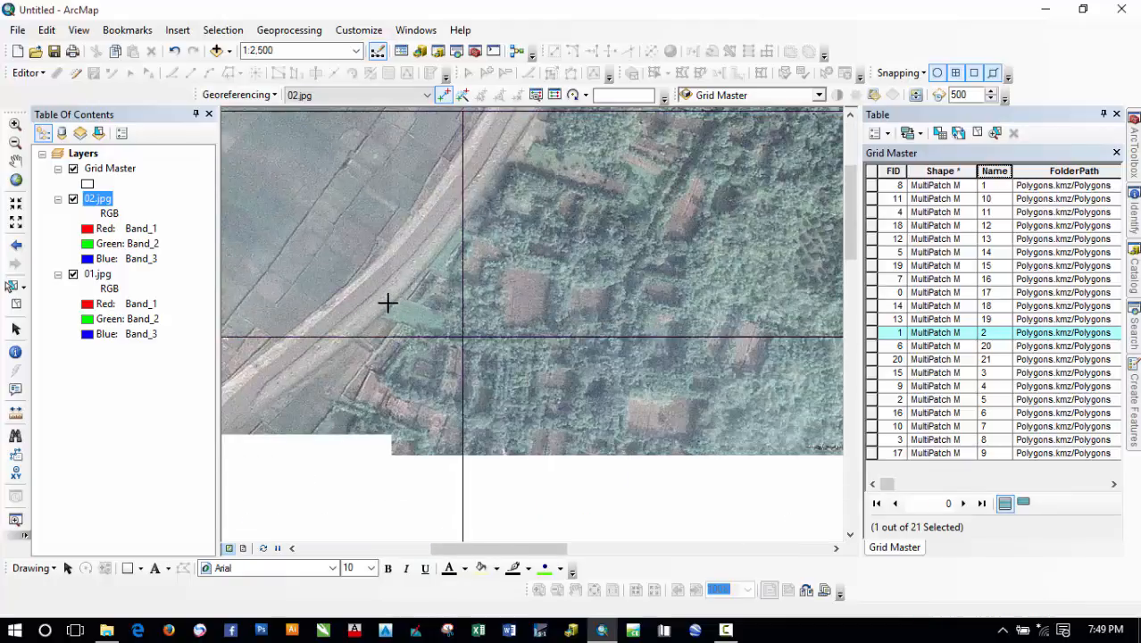
scroll(378, 306, down, 2)
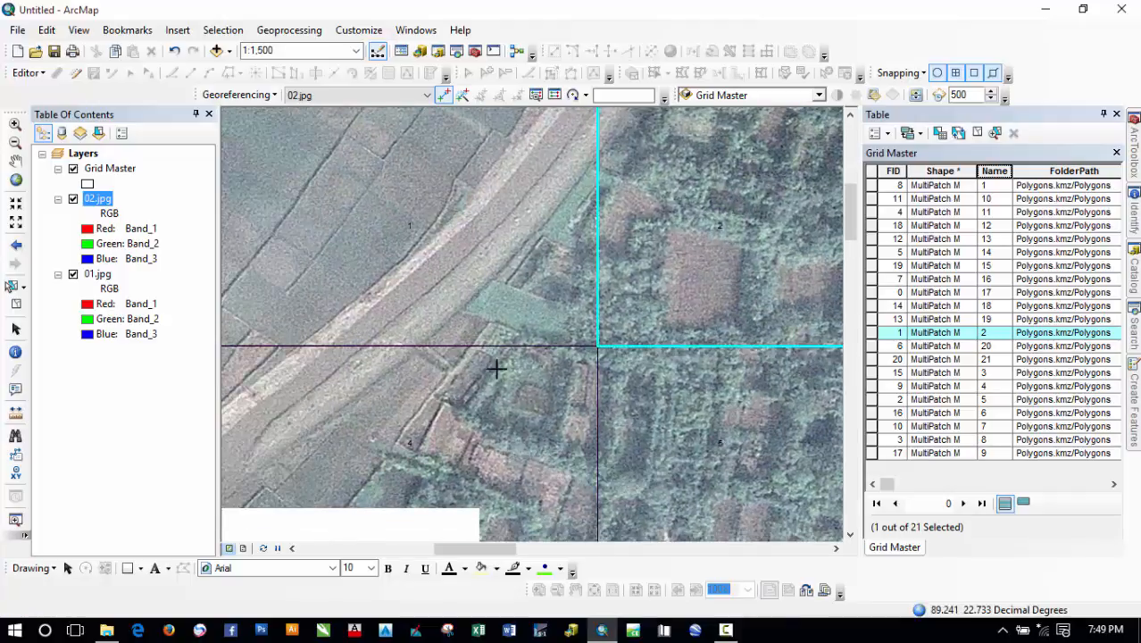
drag(540, 307, 534, 453)
drag(510, 247, 504, 438)
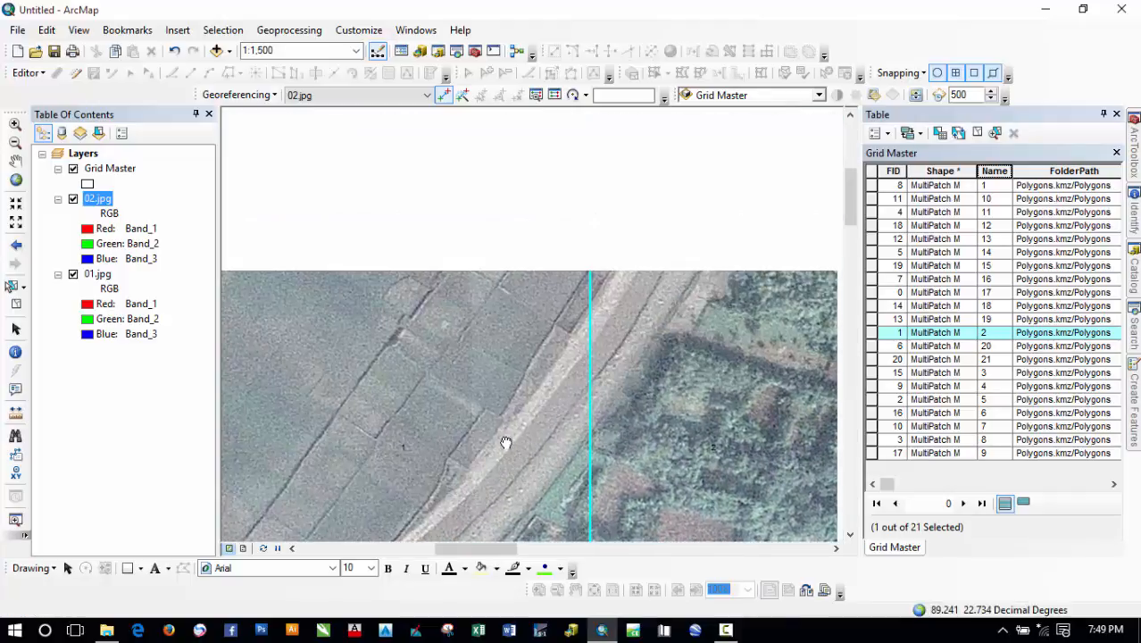
drag(555, 237, 522, 397)
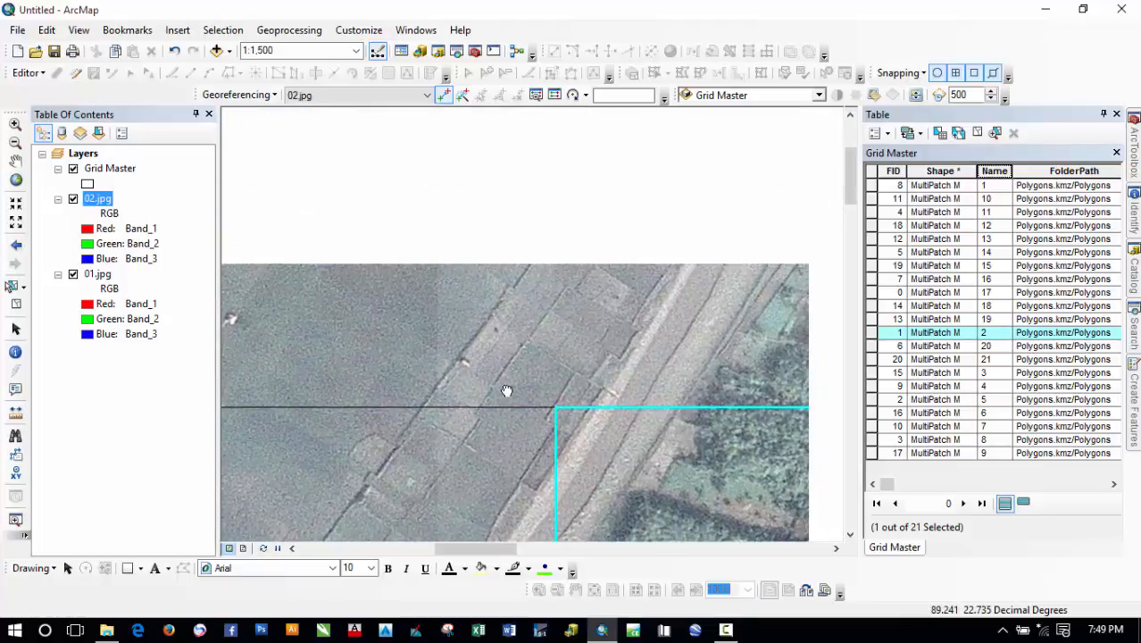
drag(454, 470, 573, 204)
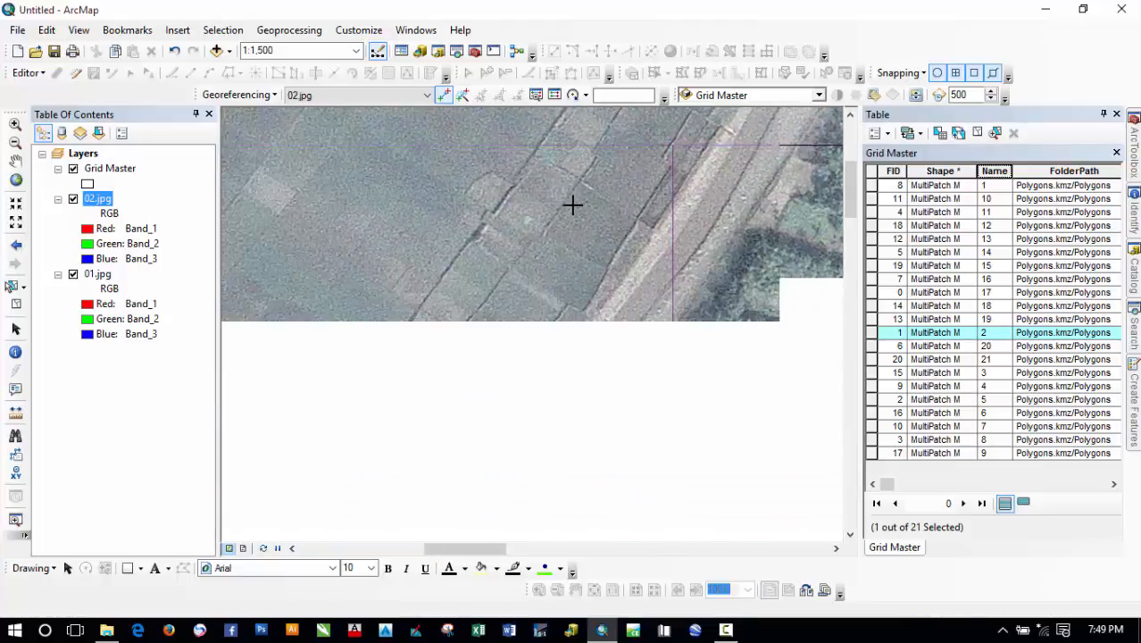
- Toggle the 02.jpg layer's visibility off and on to compare its overlap with 01.jpg around the cell 1 and 2 border
click(73, 199)
click(73, 199)
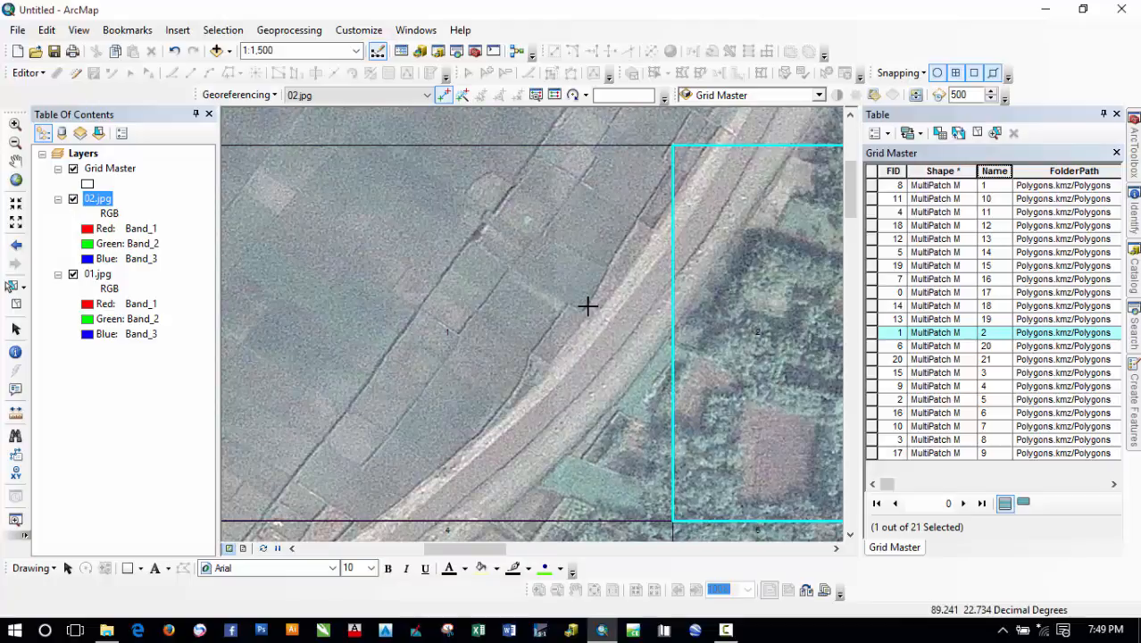
drag(585, 300, 415, 313)
scroll(559, 310, up, 1)
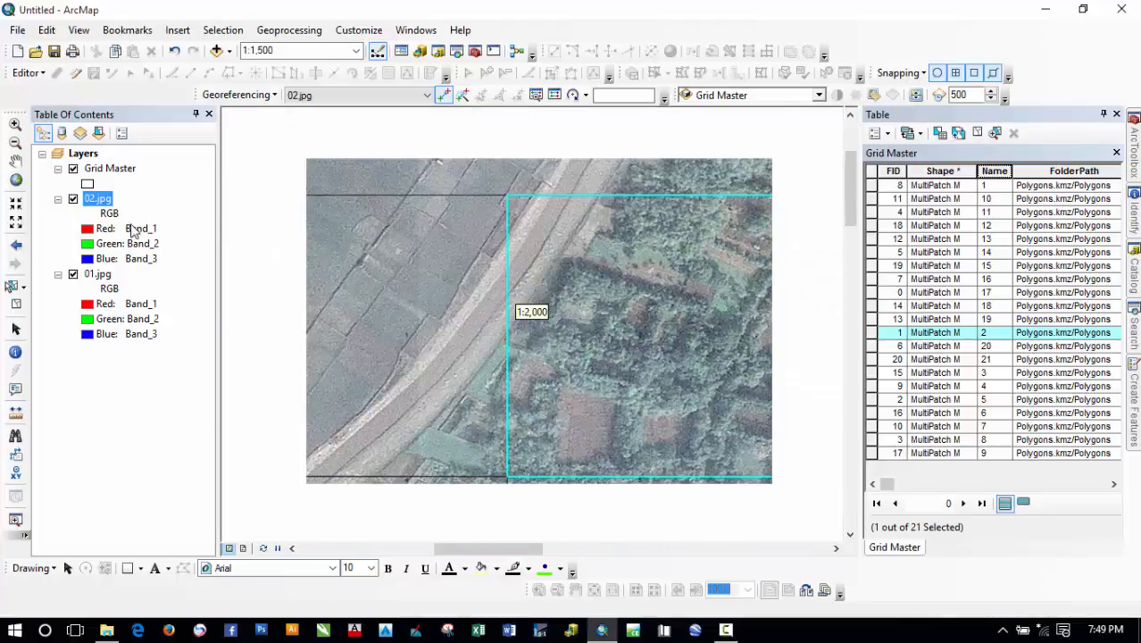
click(73, 199)
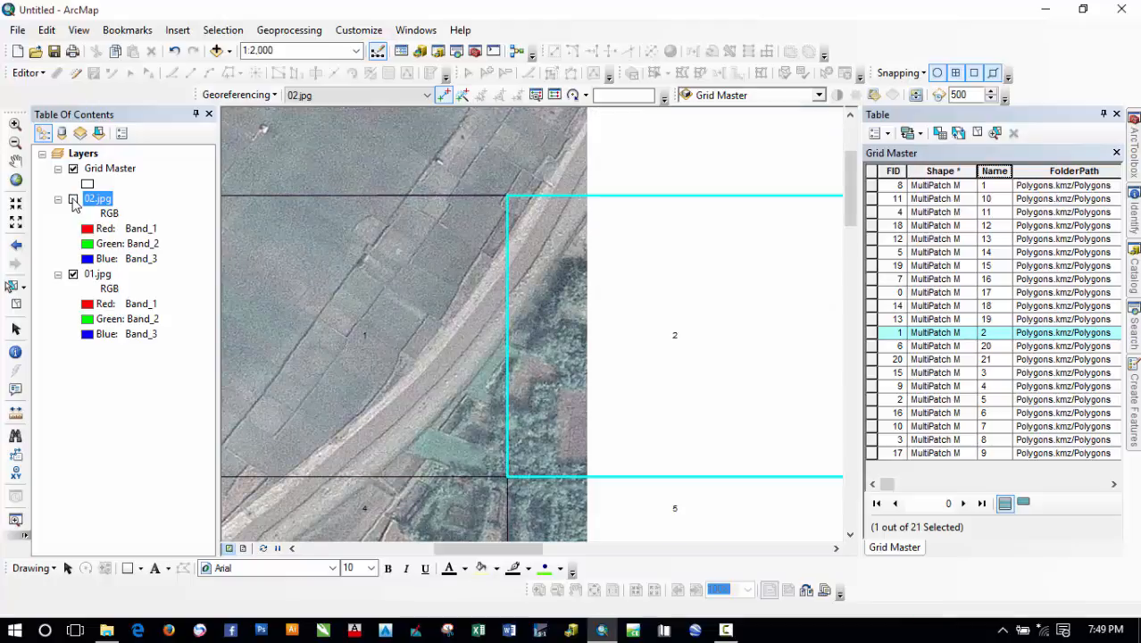
click(73, 199)
click(74, 200)
click(74, 199)
- Examine both images' placement over the whole Grid Master and the alignment of the road and field boundaries near cell 1's lower edge
scroll(580, 242, up, 4)
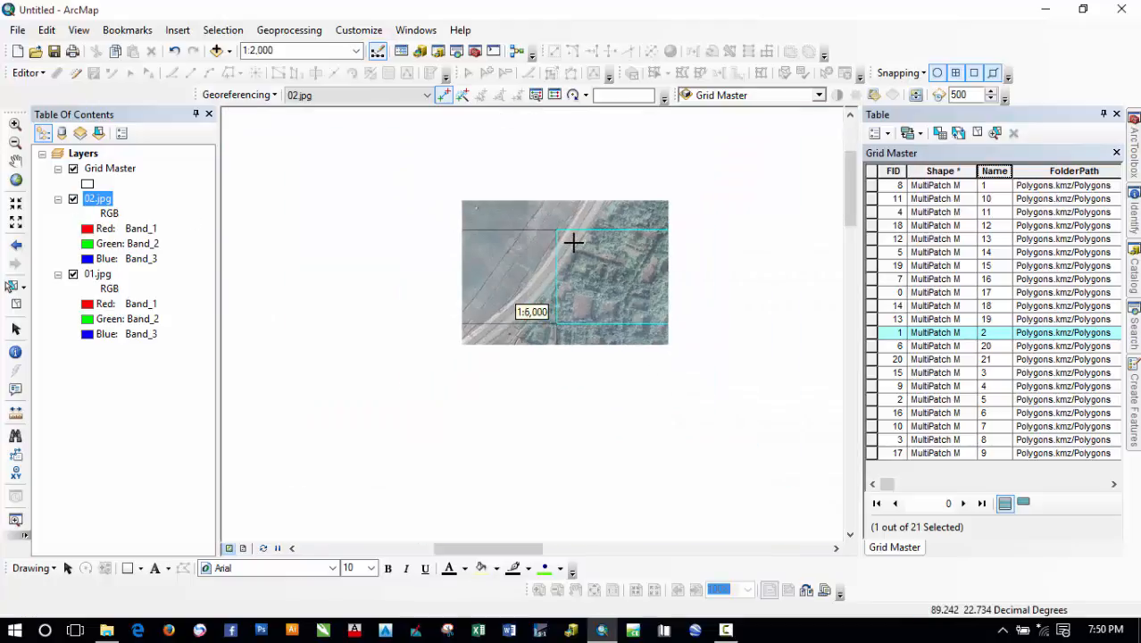
scroll(576, 243, up, 3)
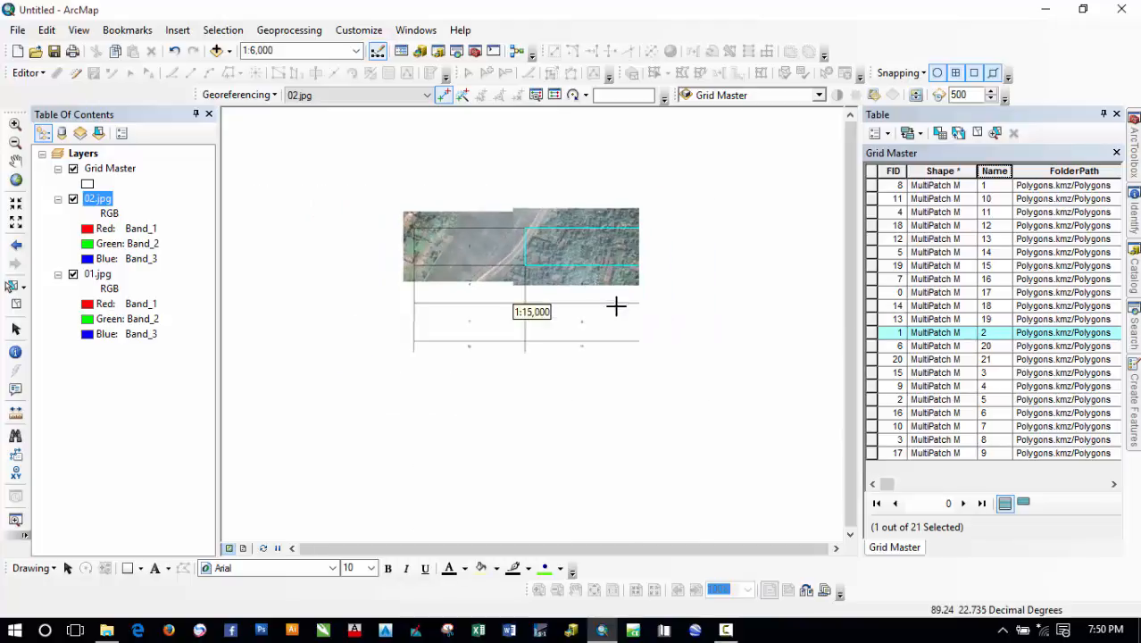
drag(619, 319, 504, 268)
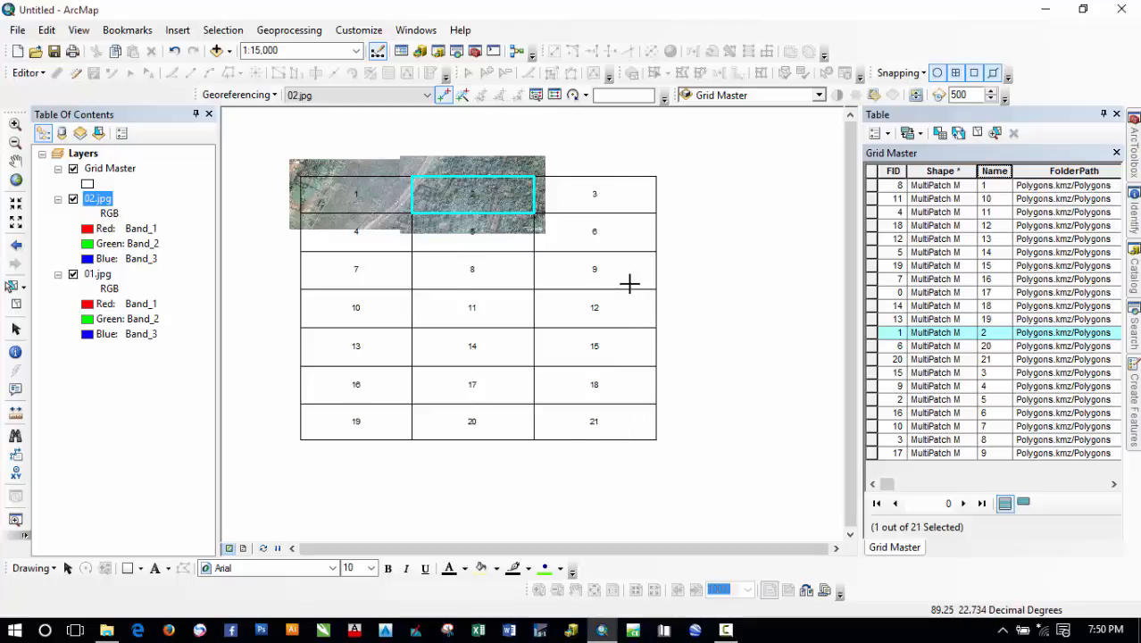
scroll(386, 210, down, 1)
scroll(385, 210, down, 3)
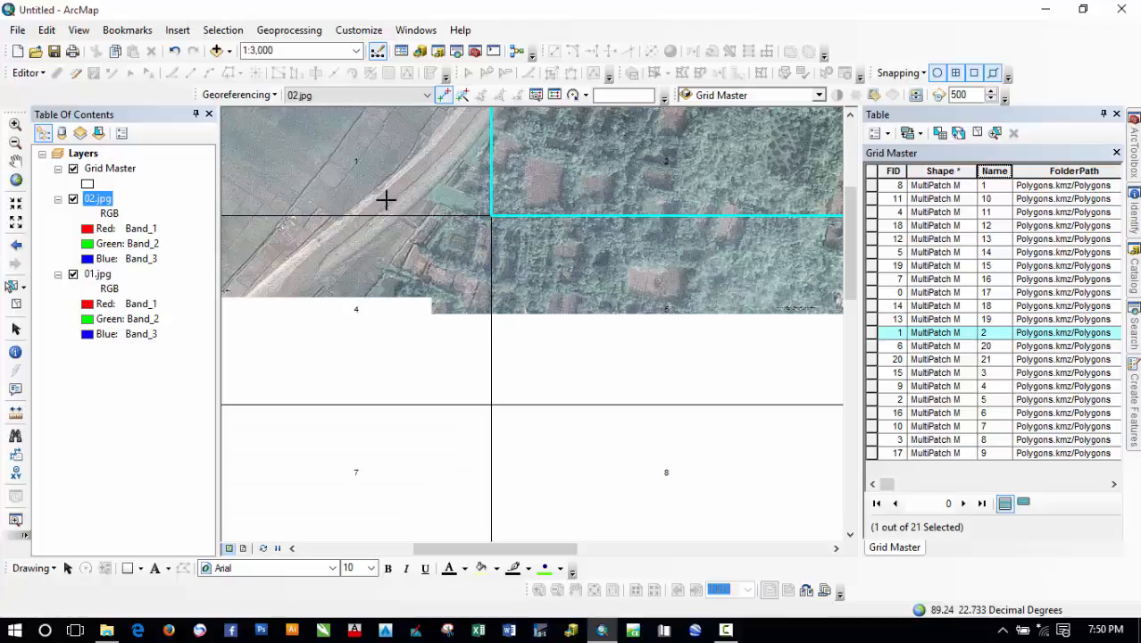
drag(369, 197, 412, 313)
scroll(375, 284, down, 3)
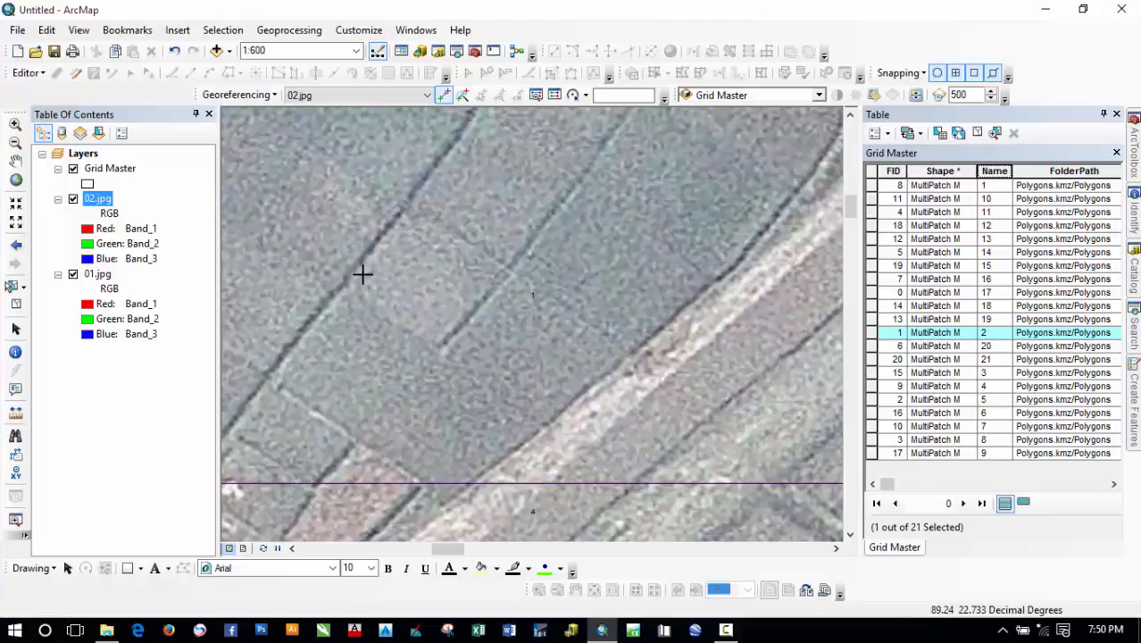
drag(474, 333, 515, 250)
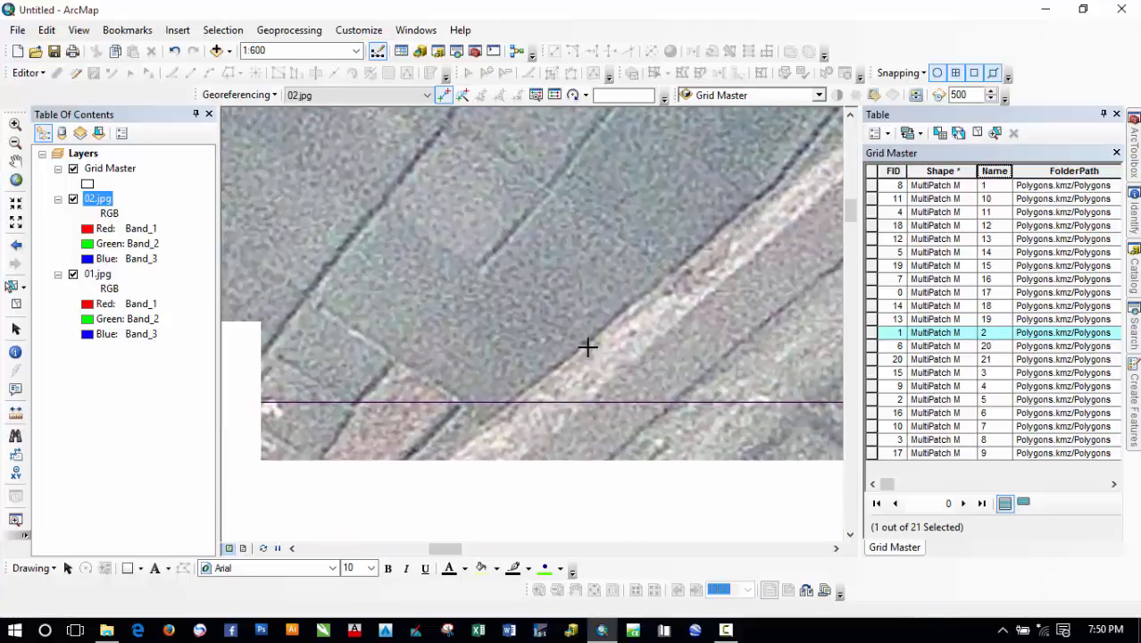
drag(667, 363, 529, 306)
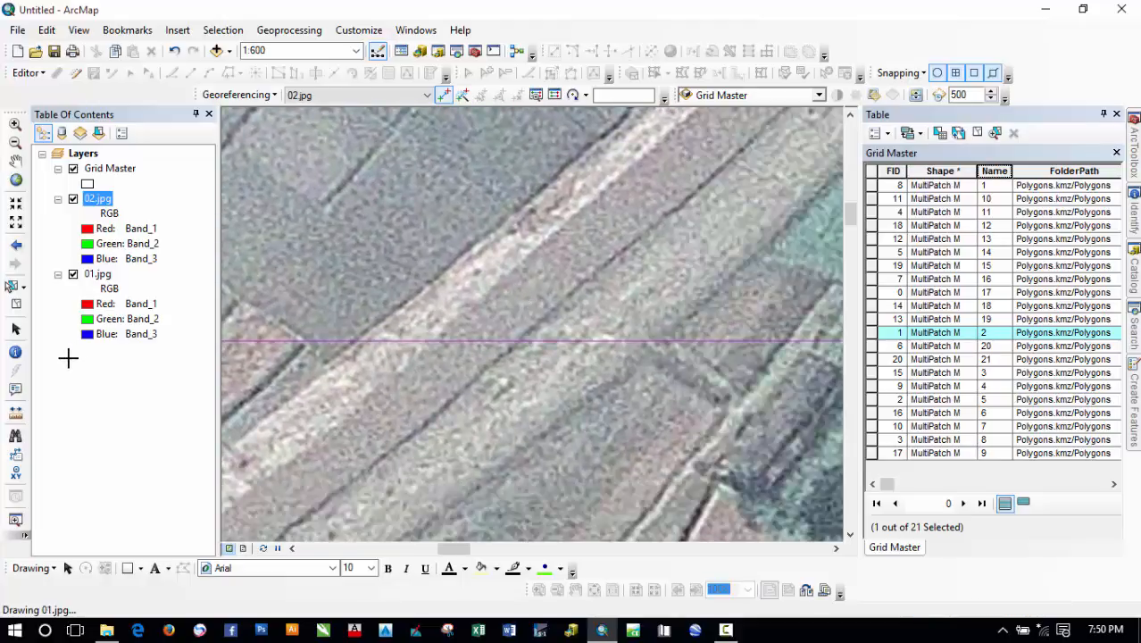
- Measure a distance in meters across the road near cell 1's lower edge, and close the Measure window
click(15, 412)
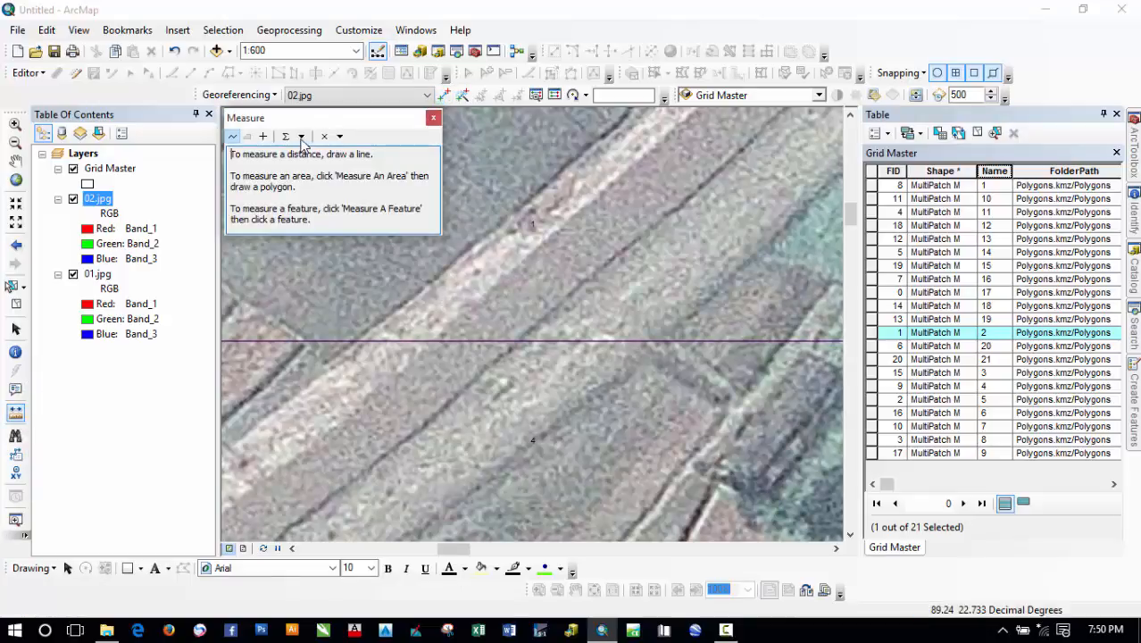
click(301, 135)
mouse_move(390, 155)
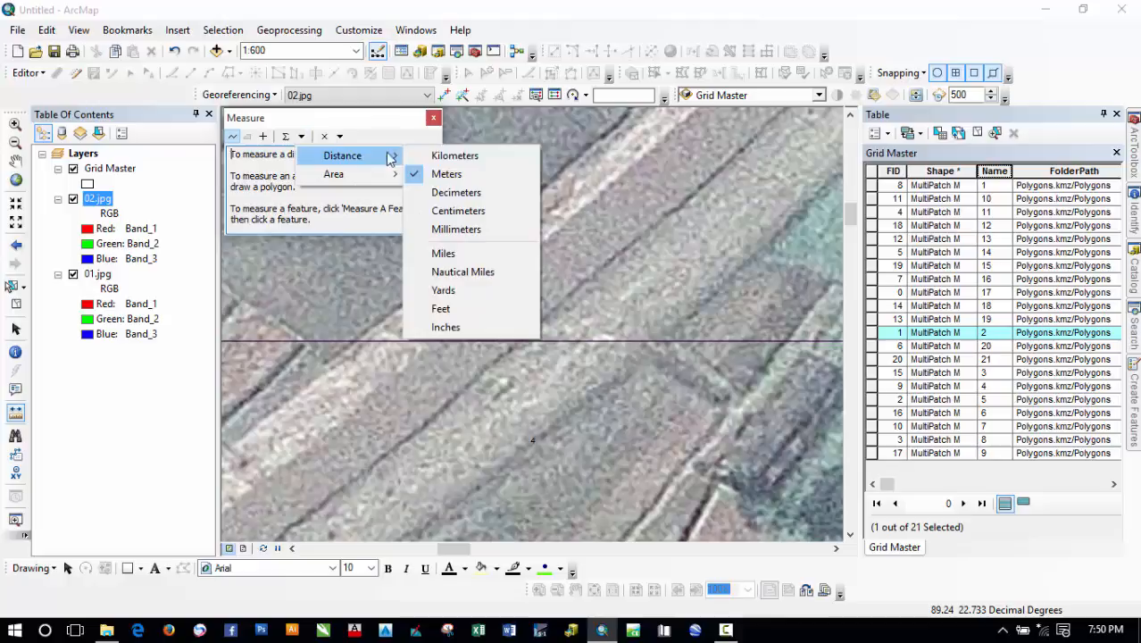
click(458, 176)
click(526, 257)
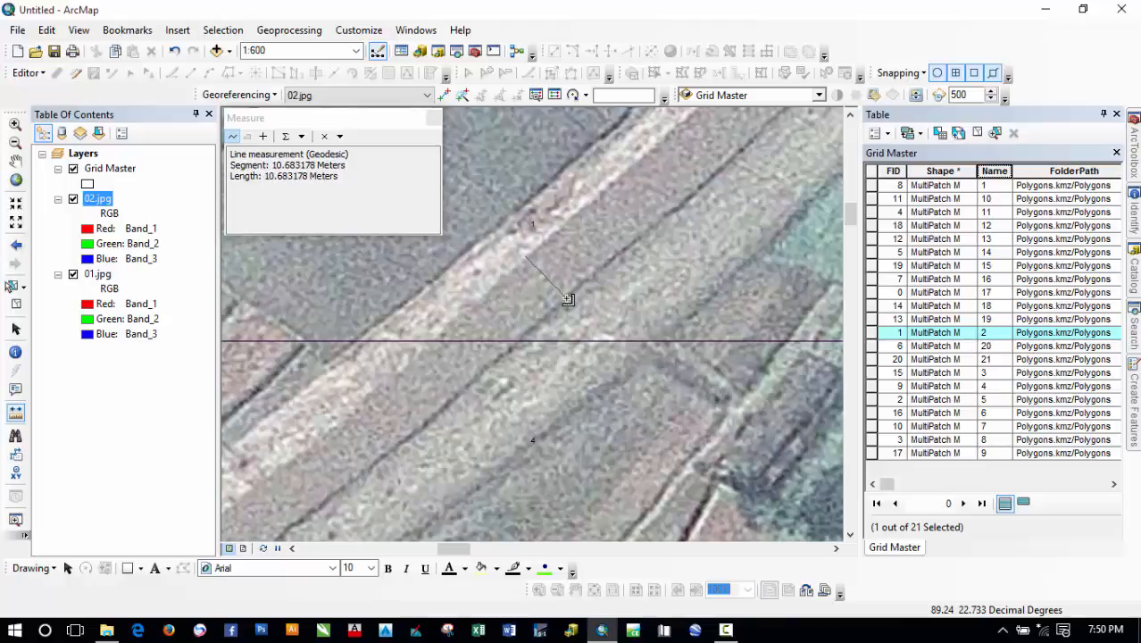
click(433, 118)
drag(413, 189, 505, 348)
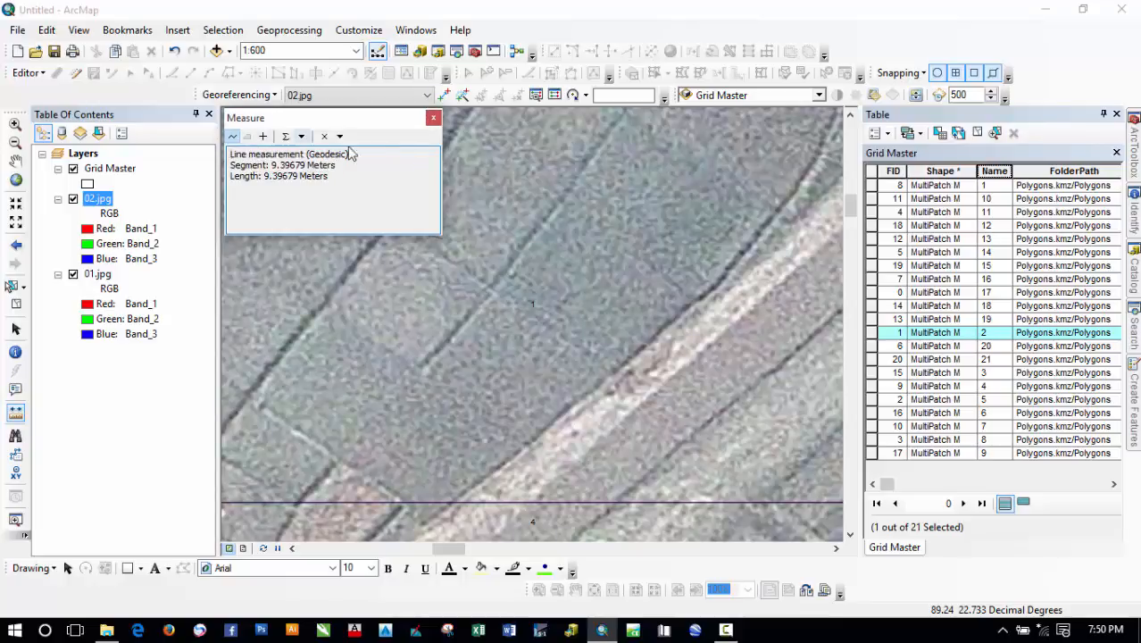
click(432, 119)
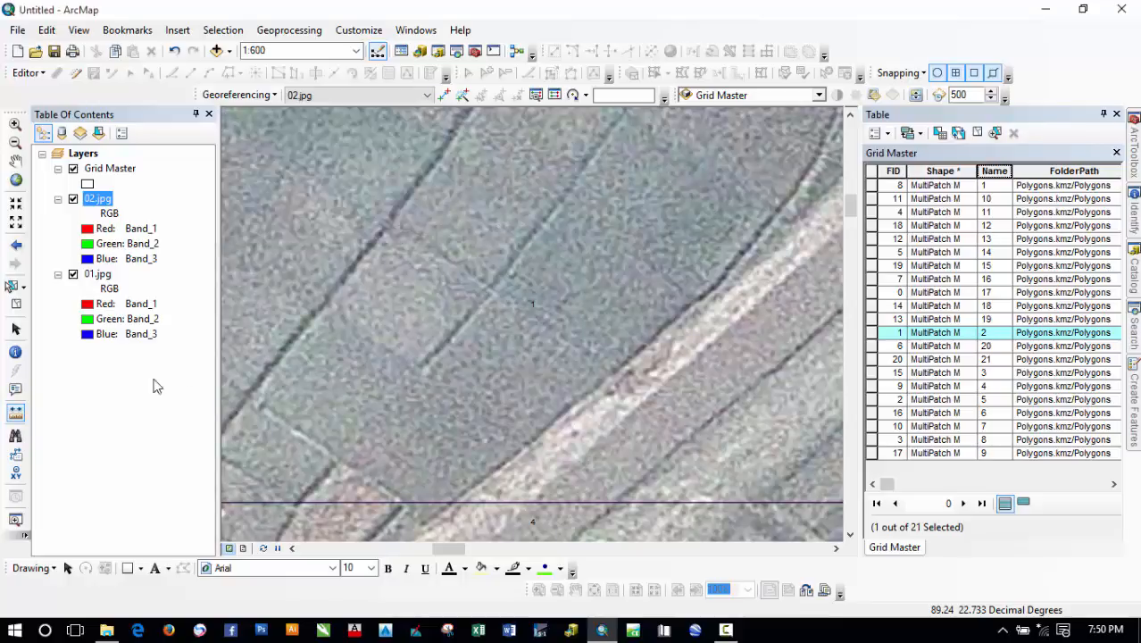
- Set the data frame's coordinate system to the projected WGS 1984 UTM Zone 45N from the UTM Northern Hemisphere group
click(17, 331)
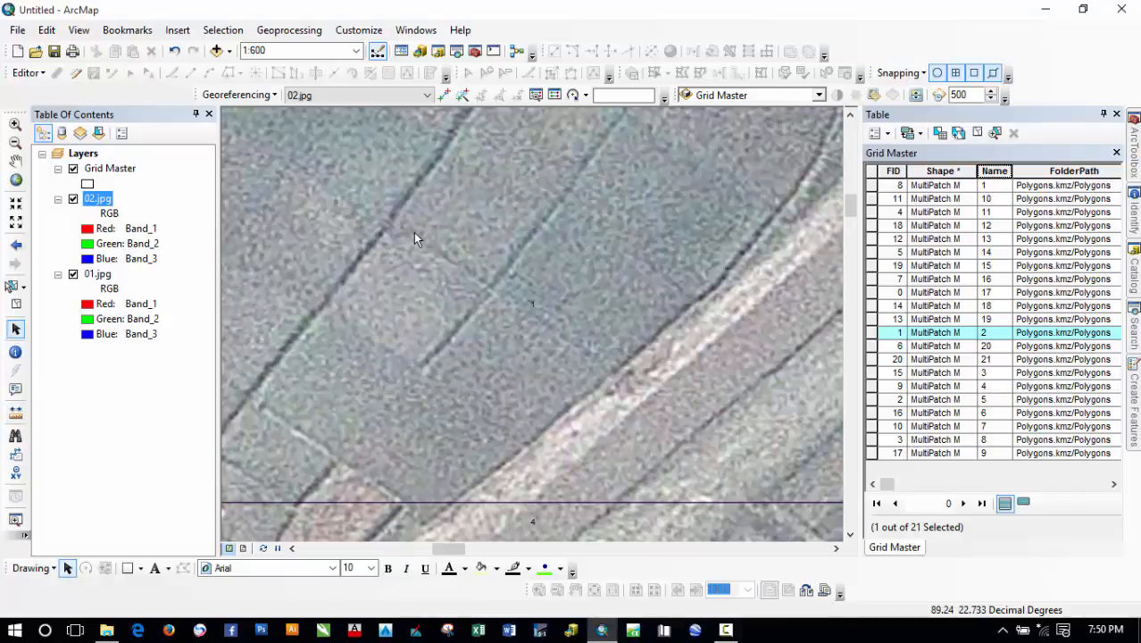
right_click(413, 232)
click(489, 474)
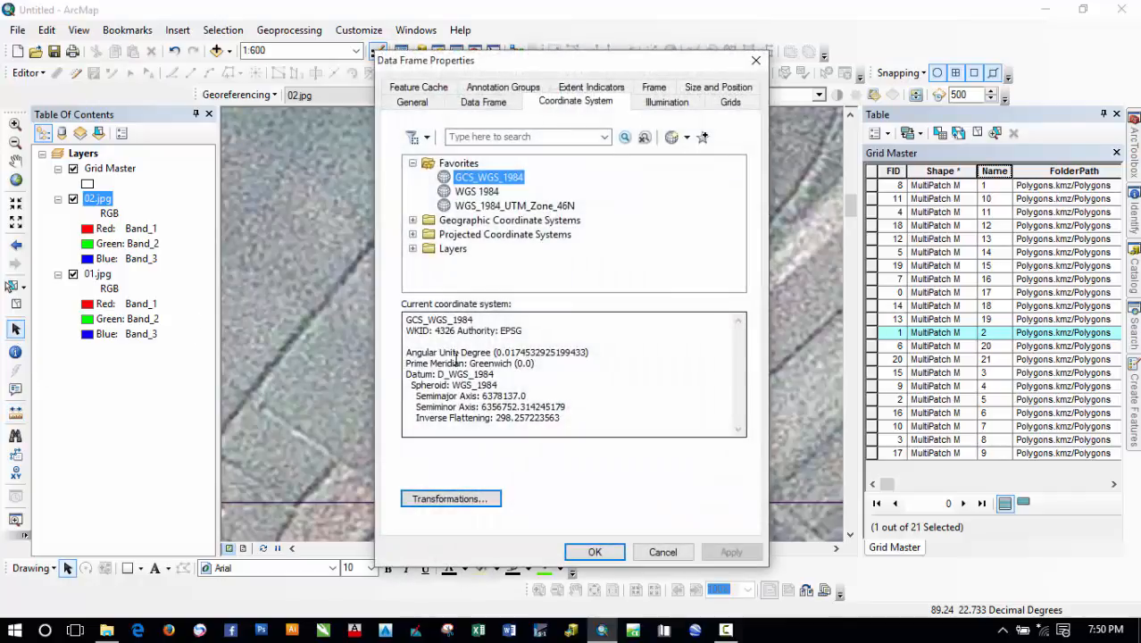
click(410, 233)
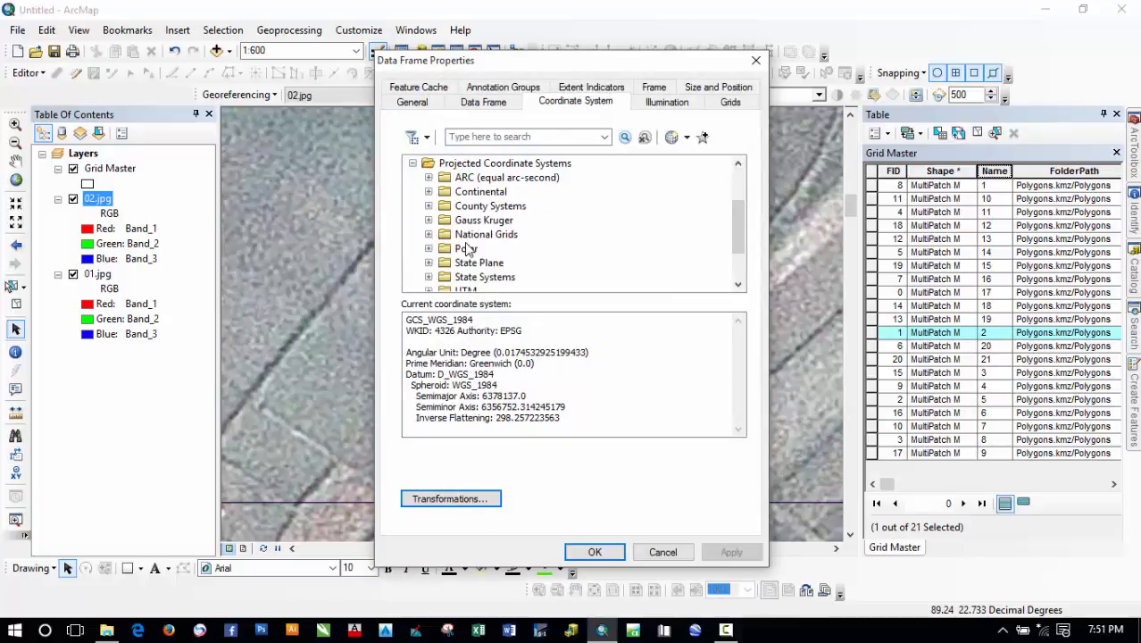
scroll(451, 273, down, 1)
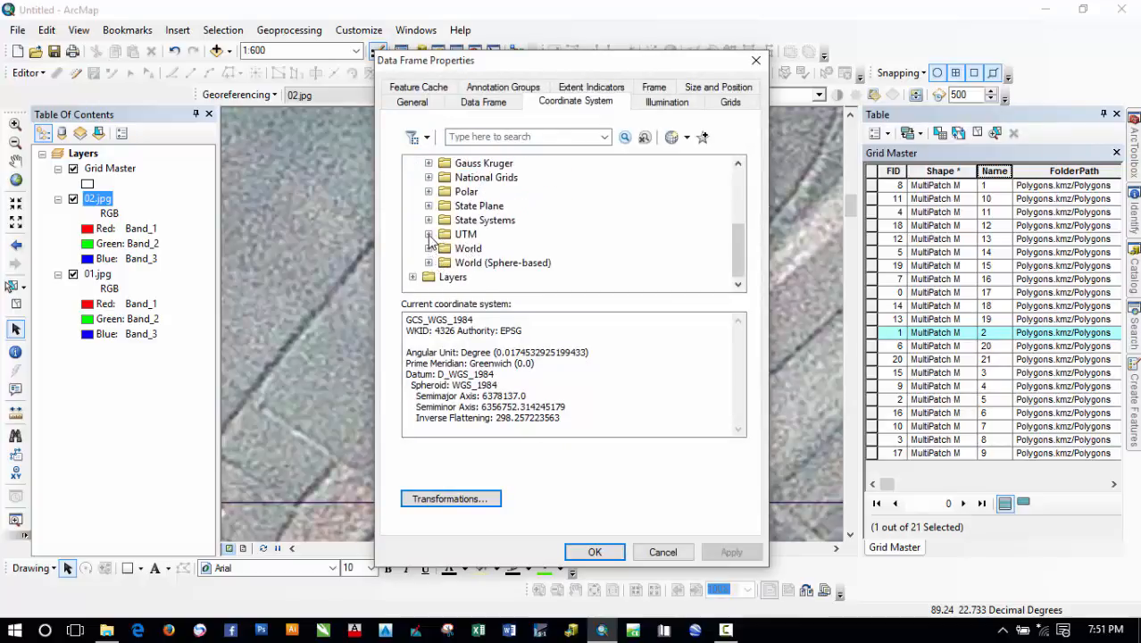
click(429, 235)
scroll(490, 259, down, 3)
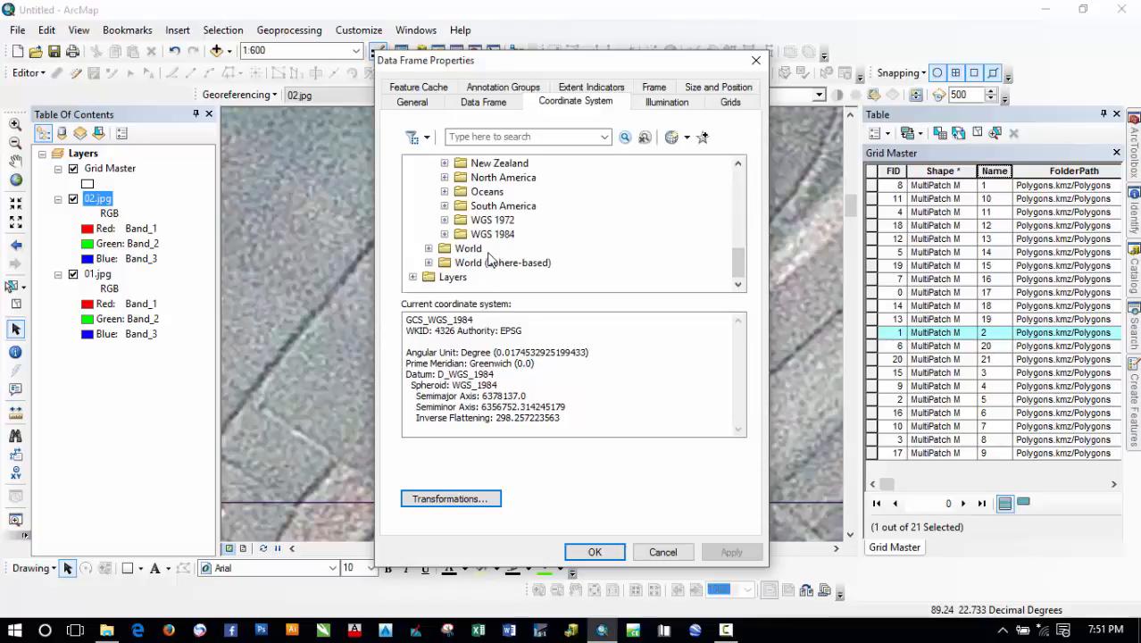
click(445, 234)
scroll(562, 255, down, 1)
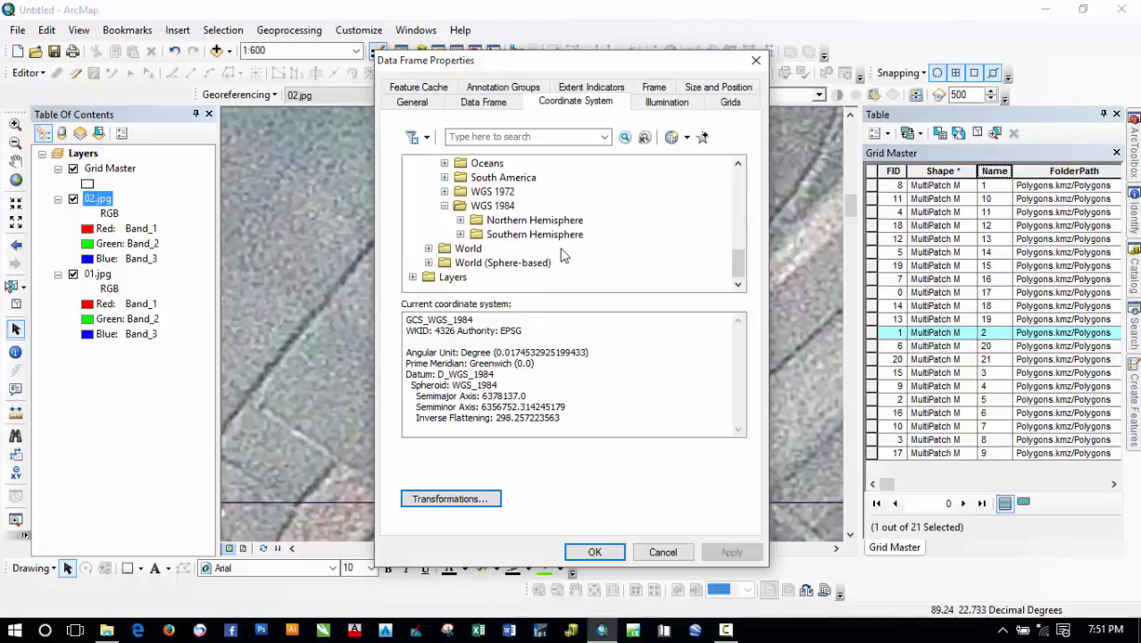
click(459, 220)
scroll(562, 250, down, 15)
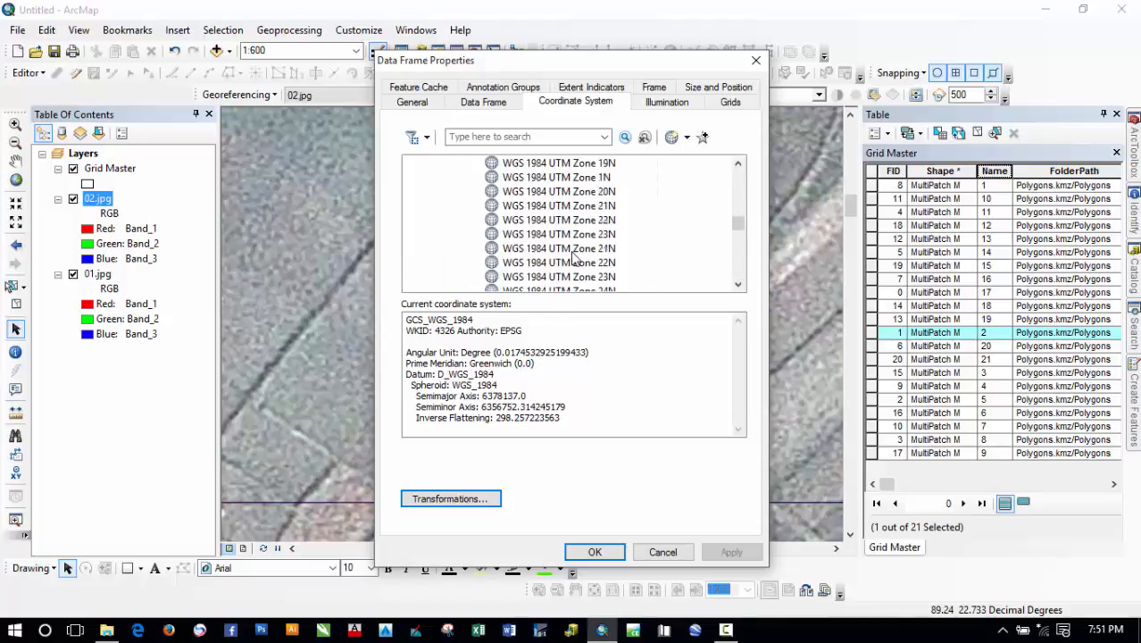
scroll(576, 257, down, 1)
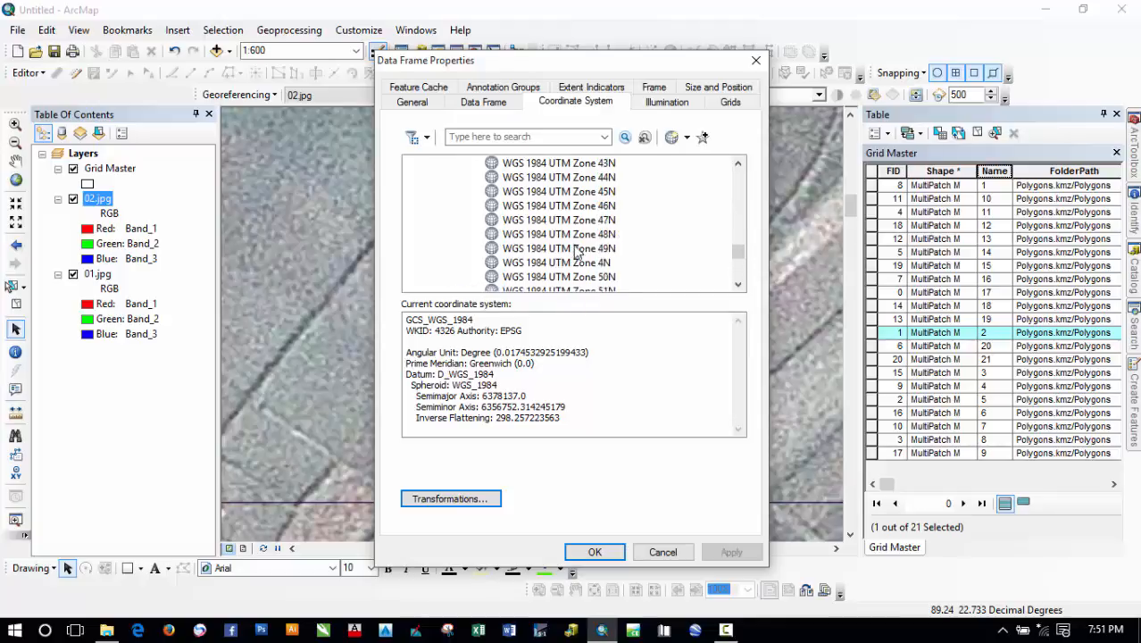
click(583, 193)
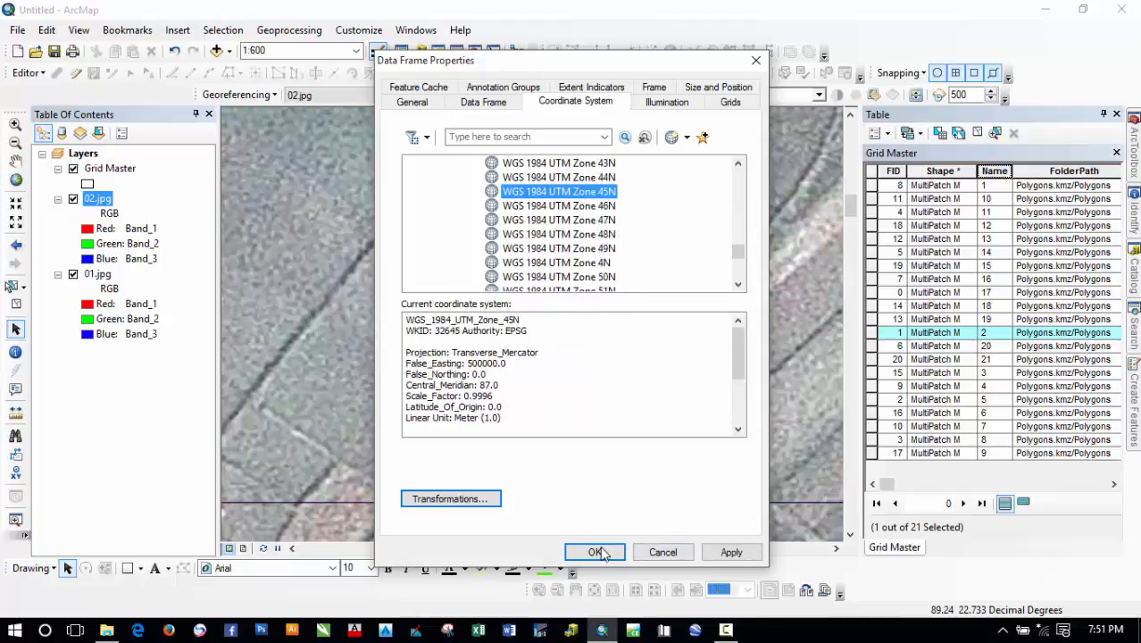
click(593, 550)
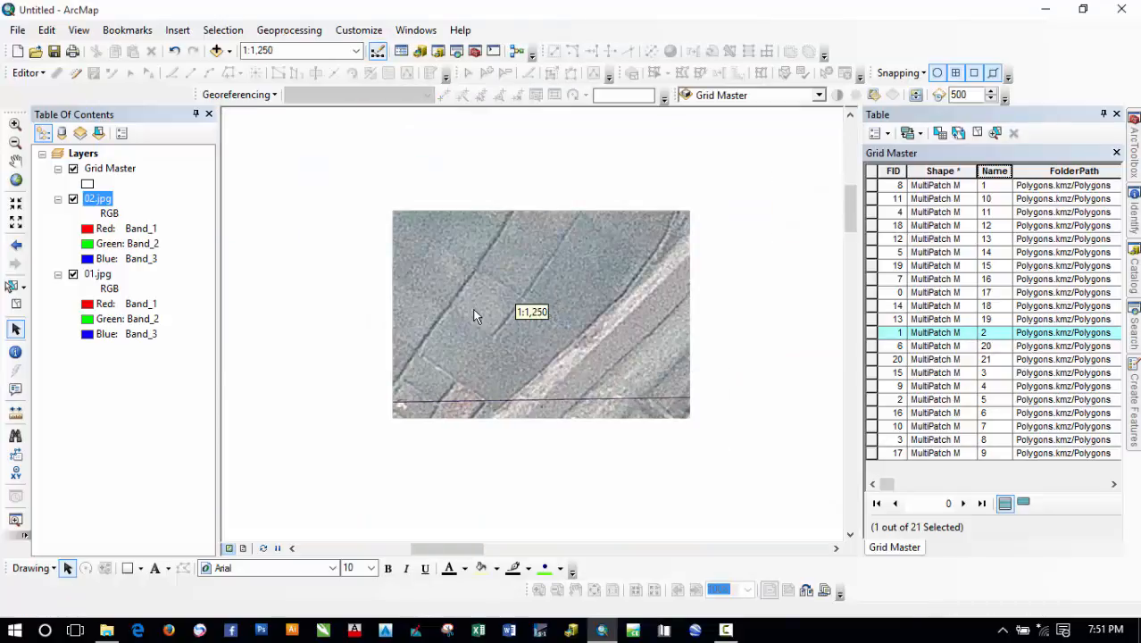
- Measure the area of the small four-sided field plot near cell 1's label, with the area unit set to Meters
click(15, 413)
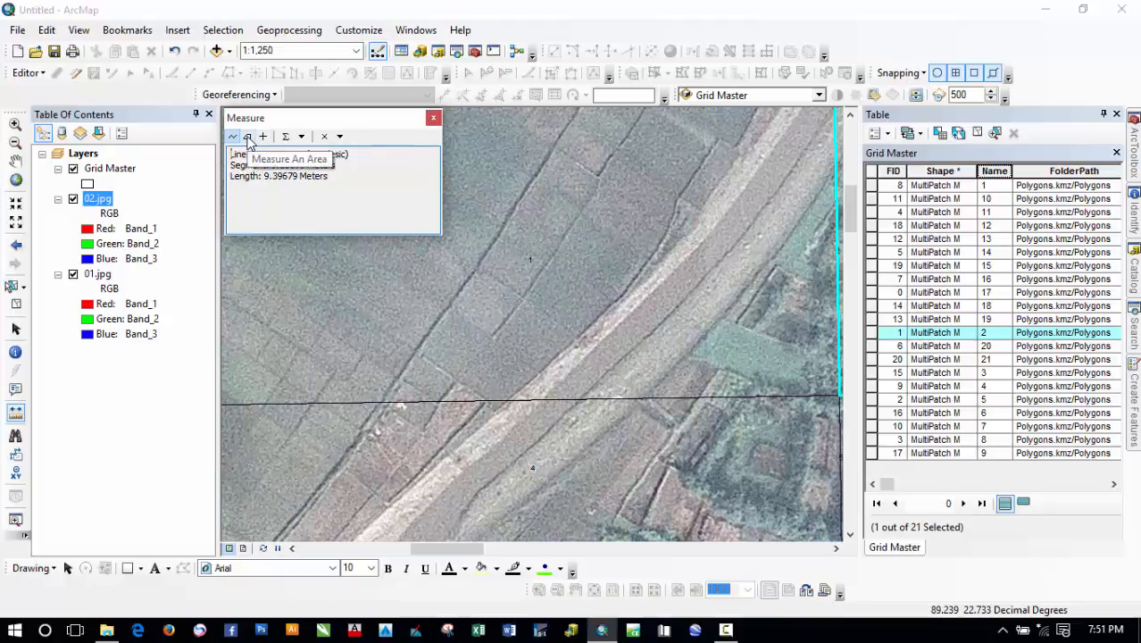
click(301, 136)
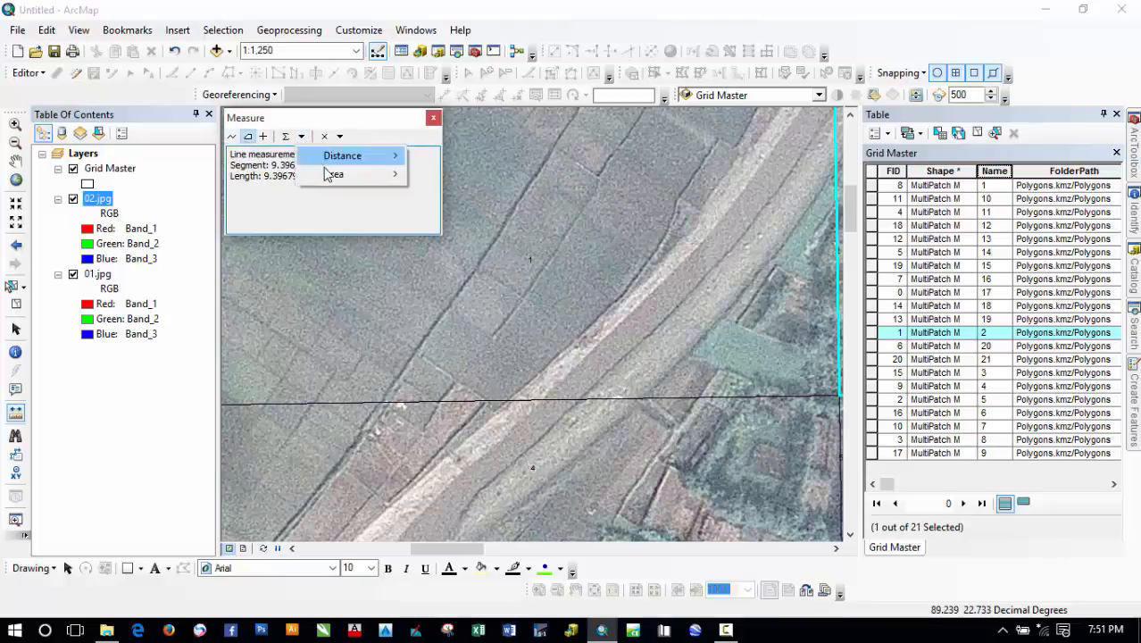
mouse_move(328, 174)
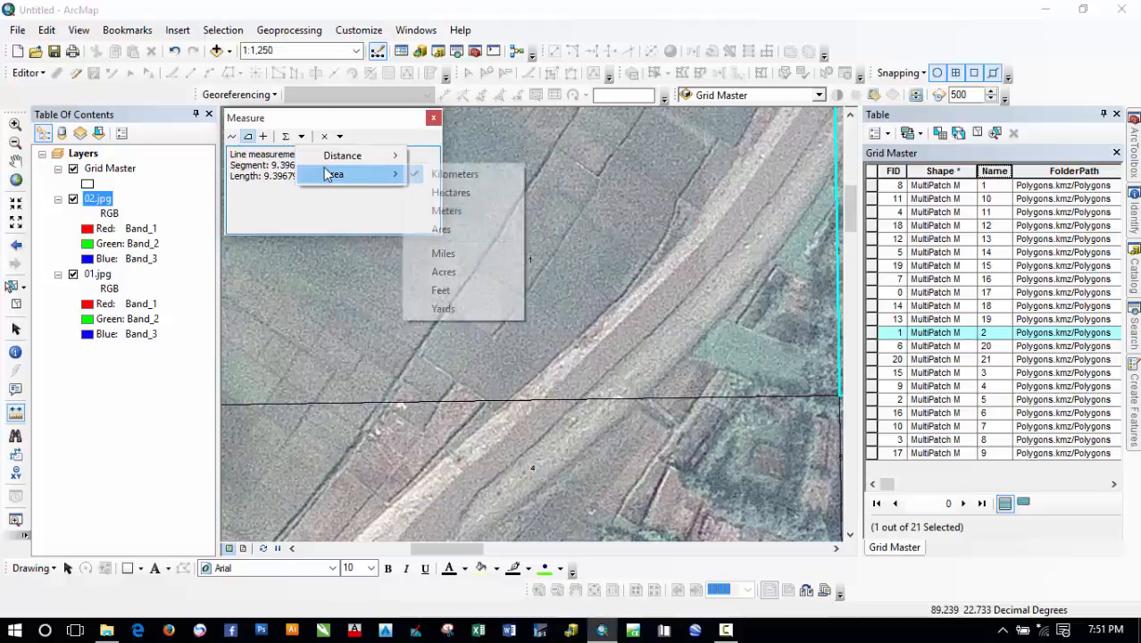
click(469, 211)
scroll(479, 320, down, 2)
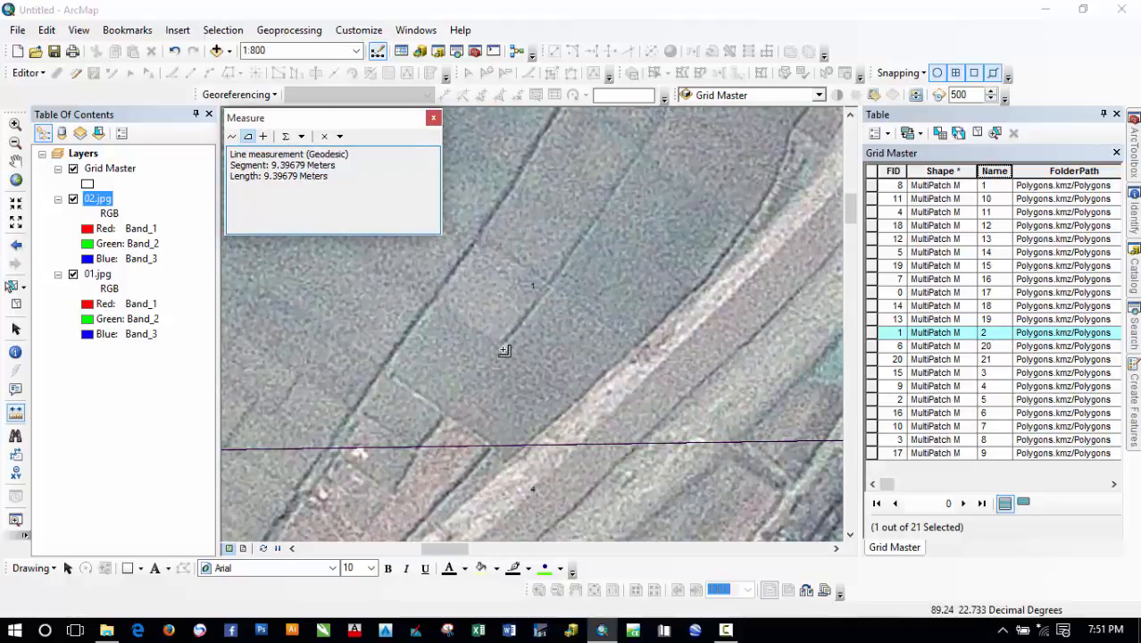
click(504, 349)
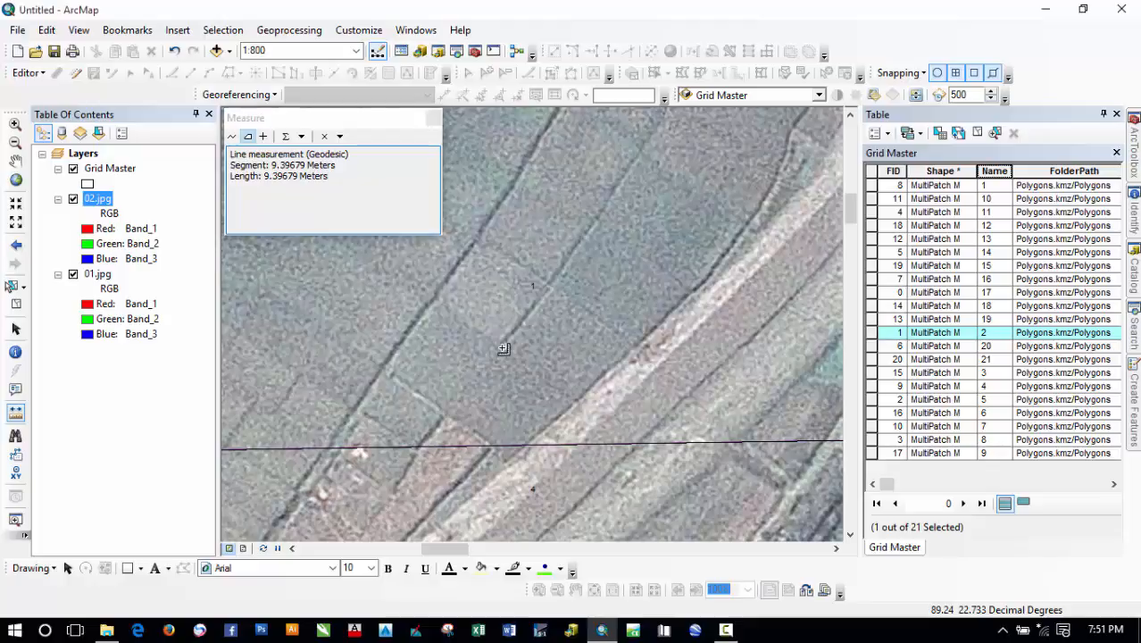
click(551, 289)
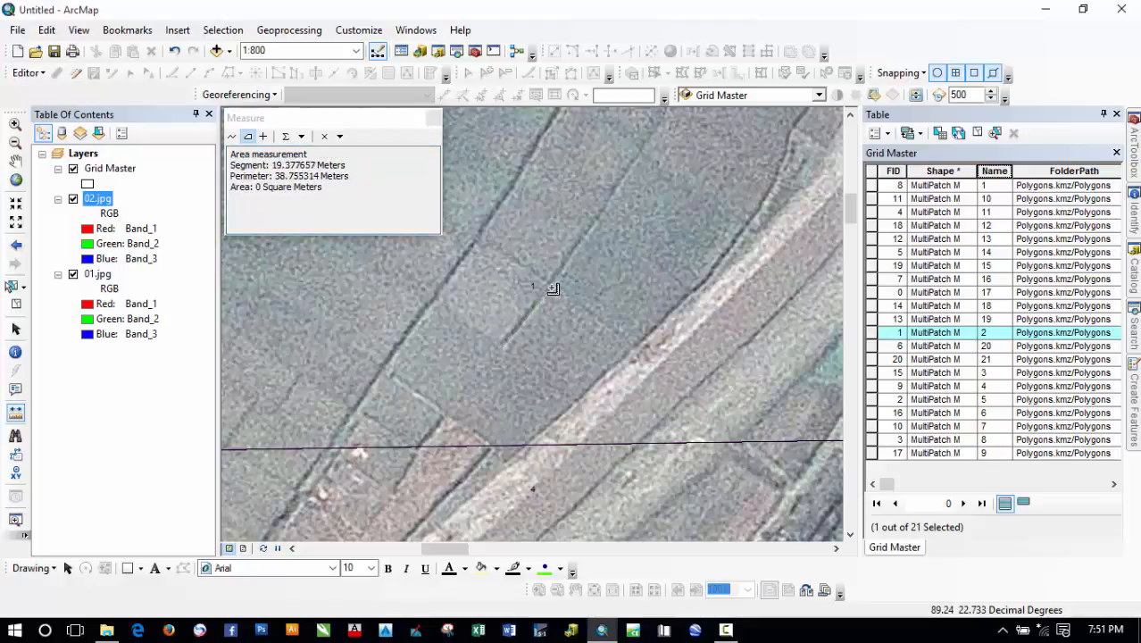
click(477, 244)
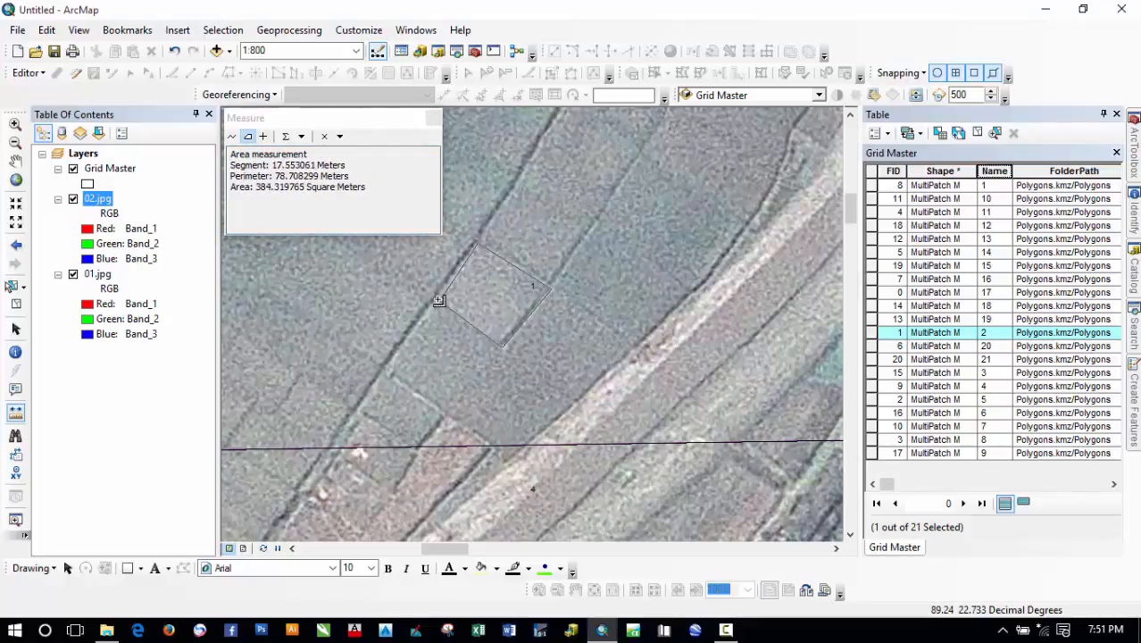
double_click(438, 300)
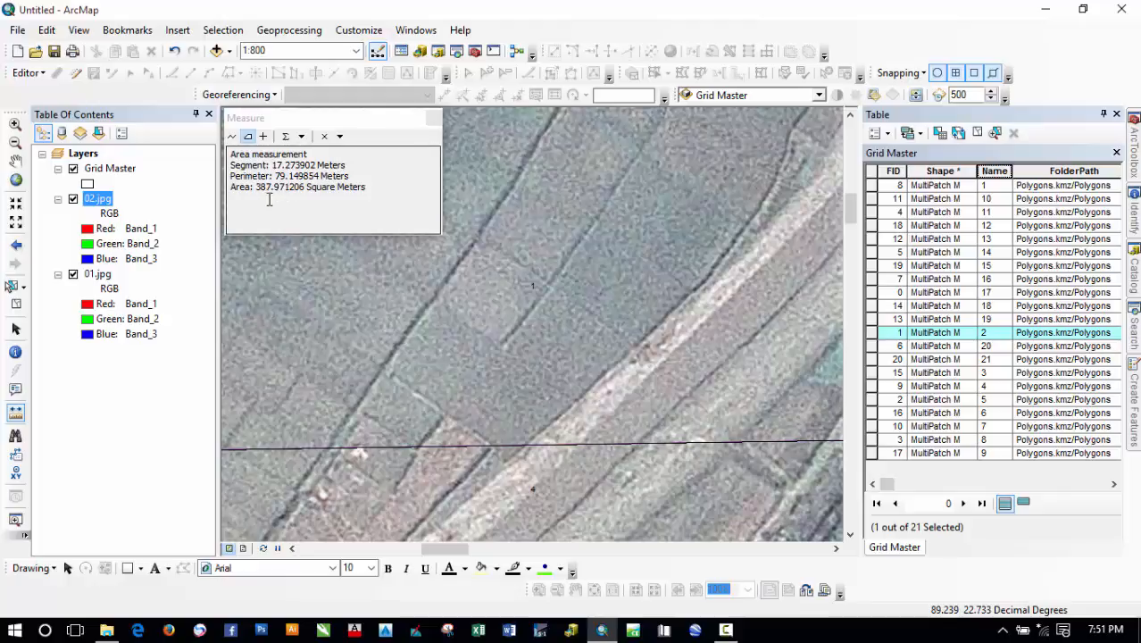
- Convert the plot's area measurement to Hectares and then to Acres, and close the Measure window
click(301, 137)
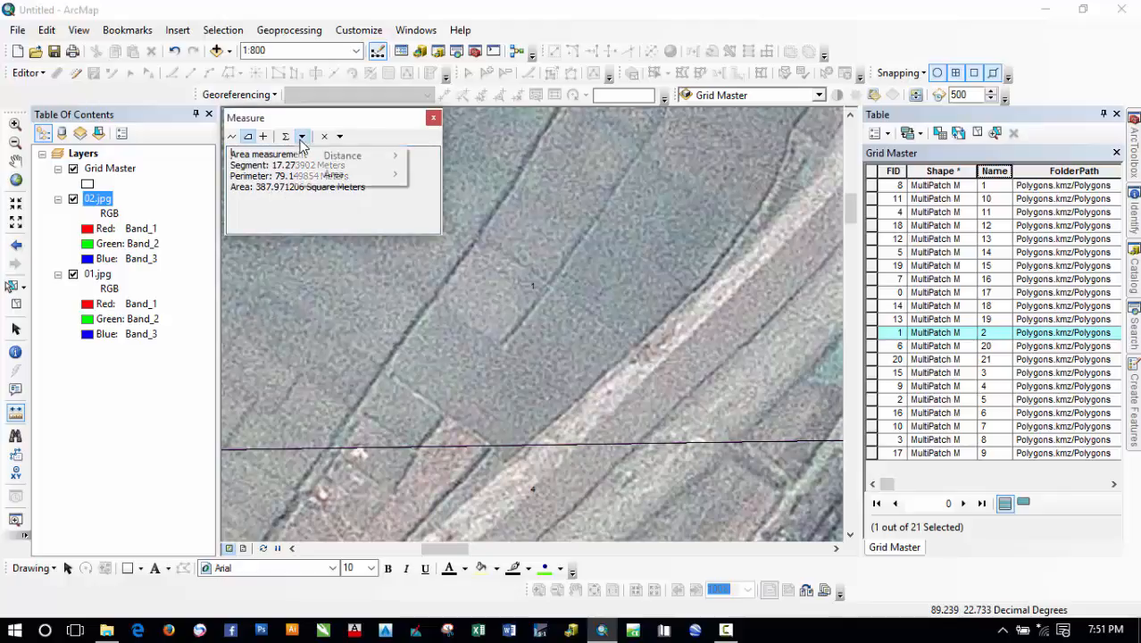
mouse_move(353, 175)
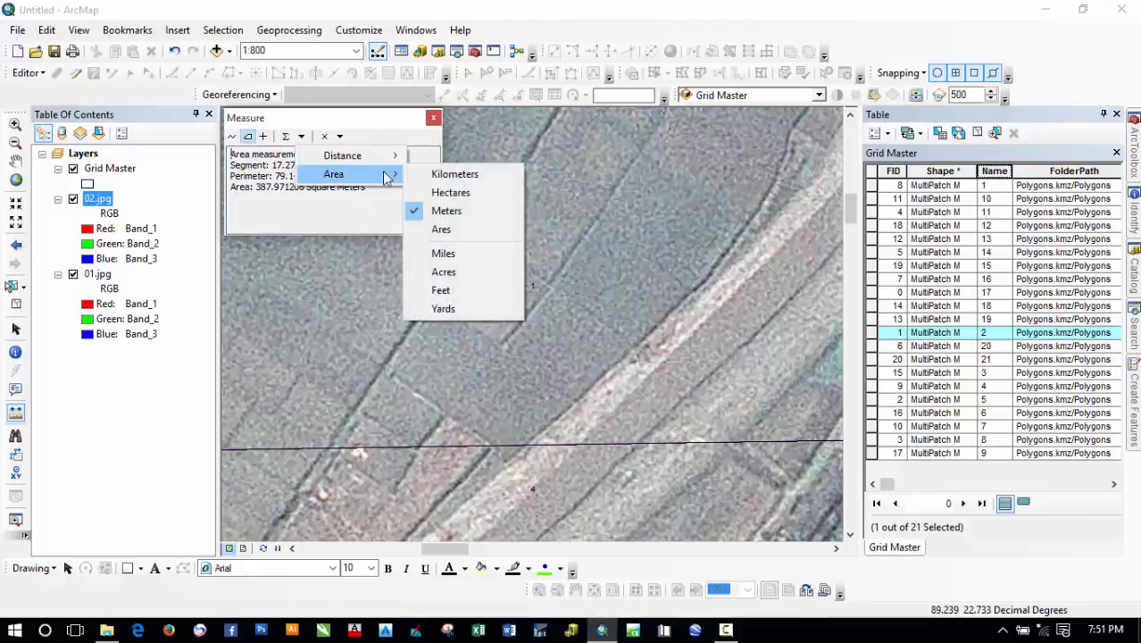
click(467, 195)
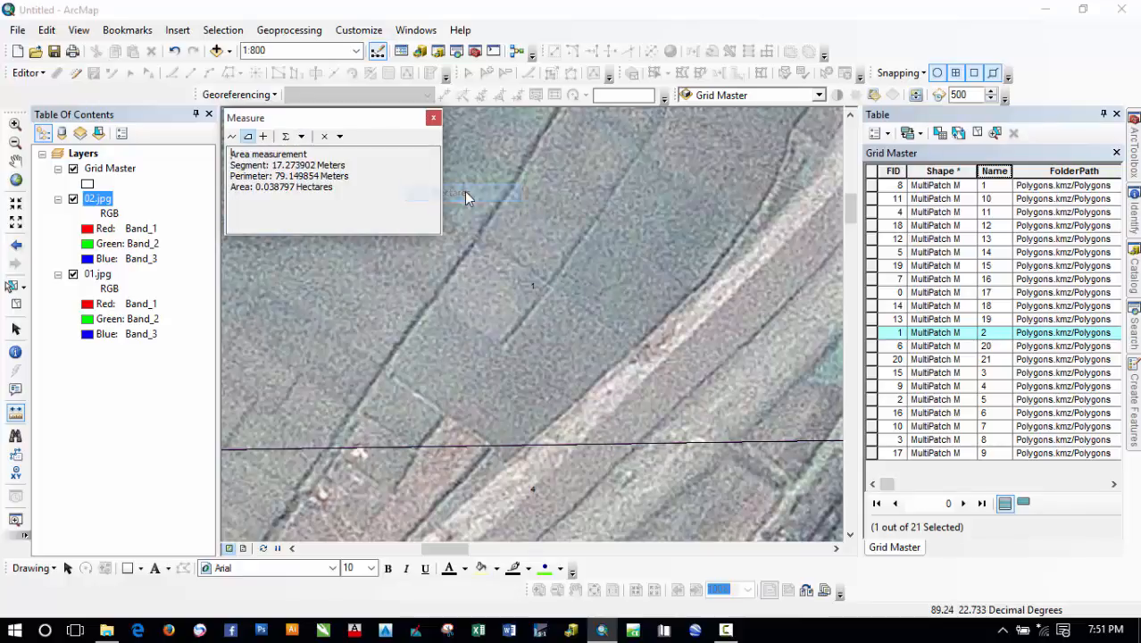
click(301, 137)
mouse_move(395, 177)
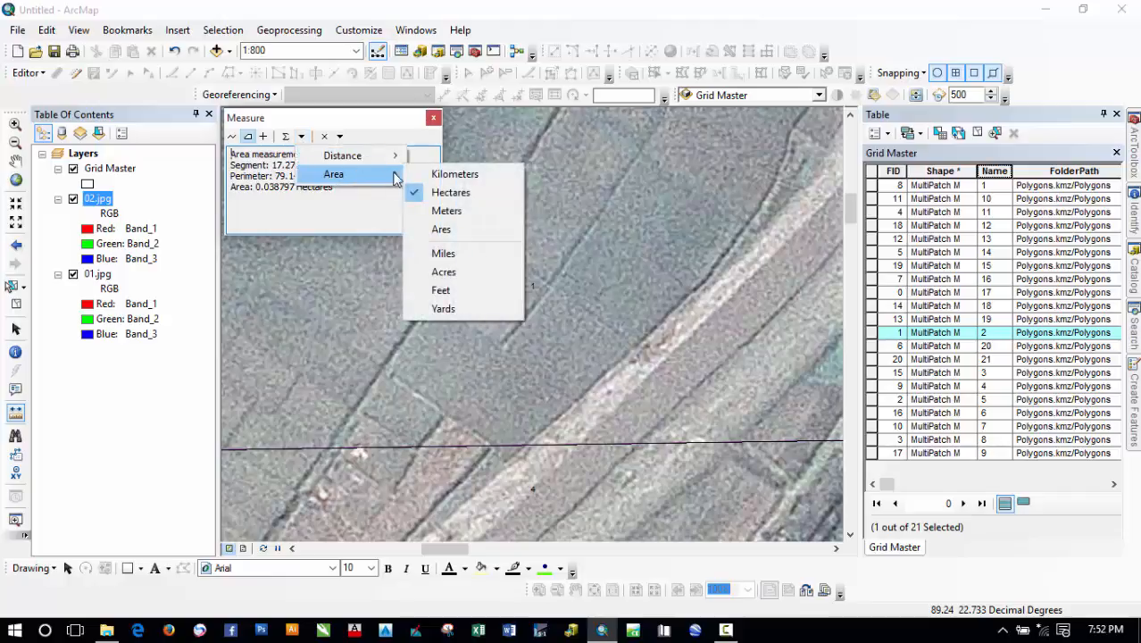
click(461, 272)
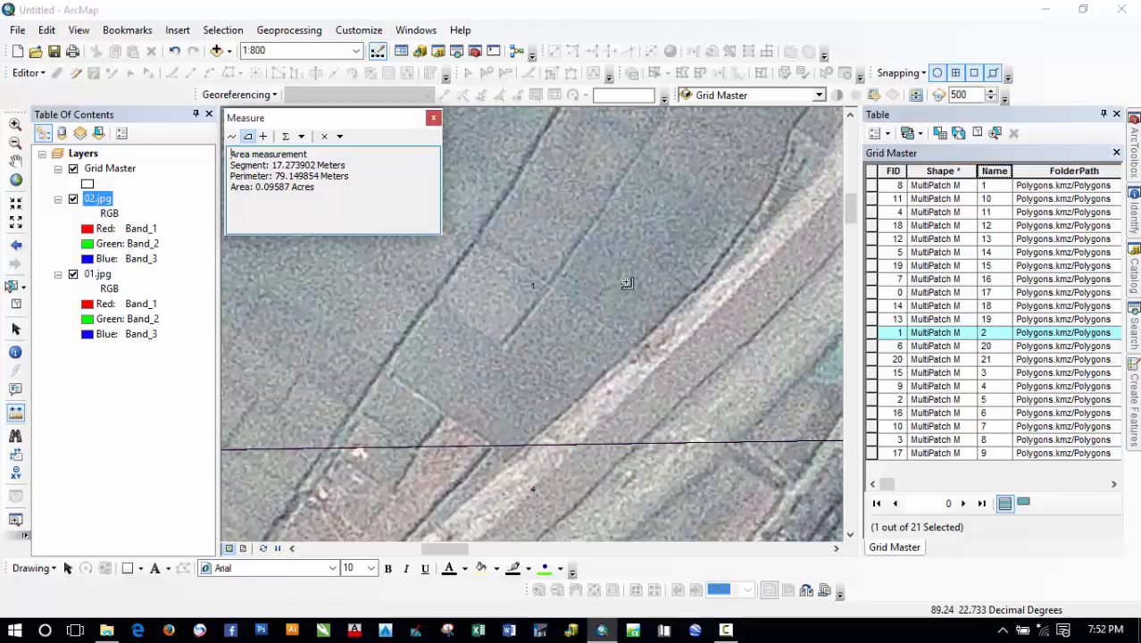
click(433, 118)
- Clear the selected Grid Master feature and review both images' placement over the whole grid
scroll(482, 319, up, 2)
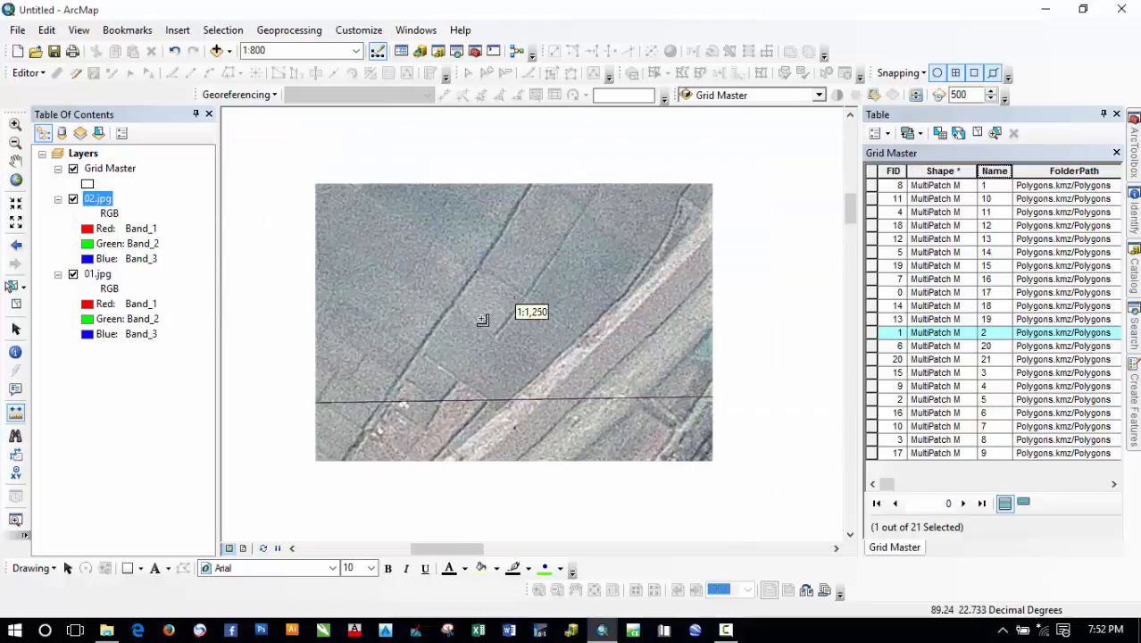
scroll(482, 319, up, 3)
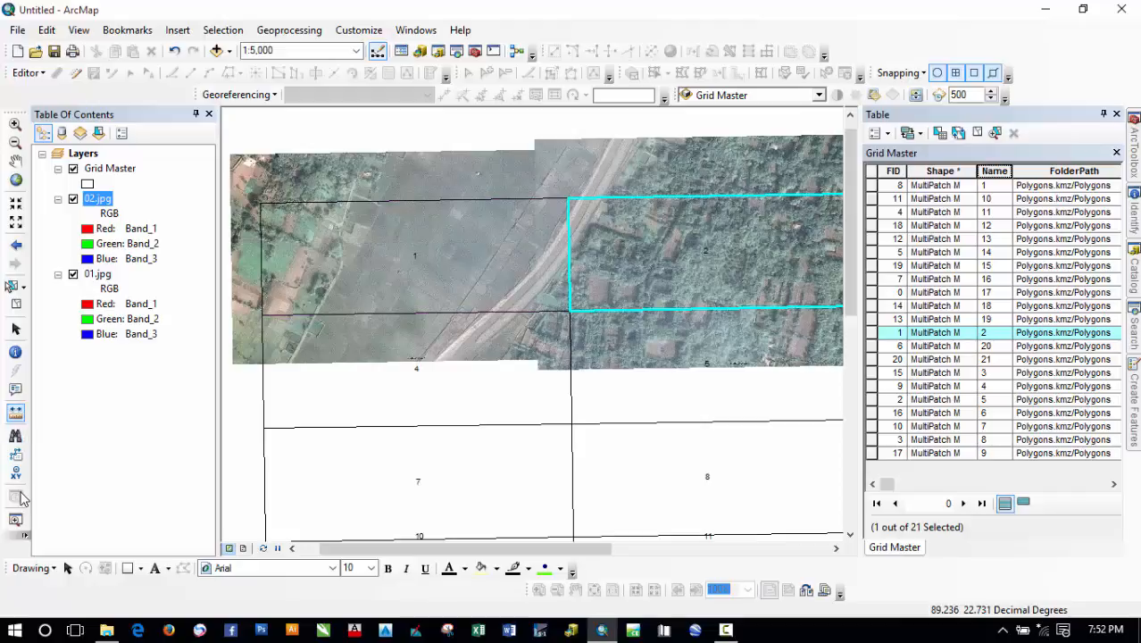
click(15, 304)
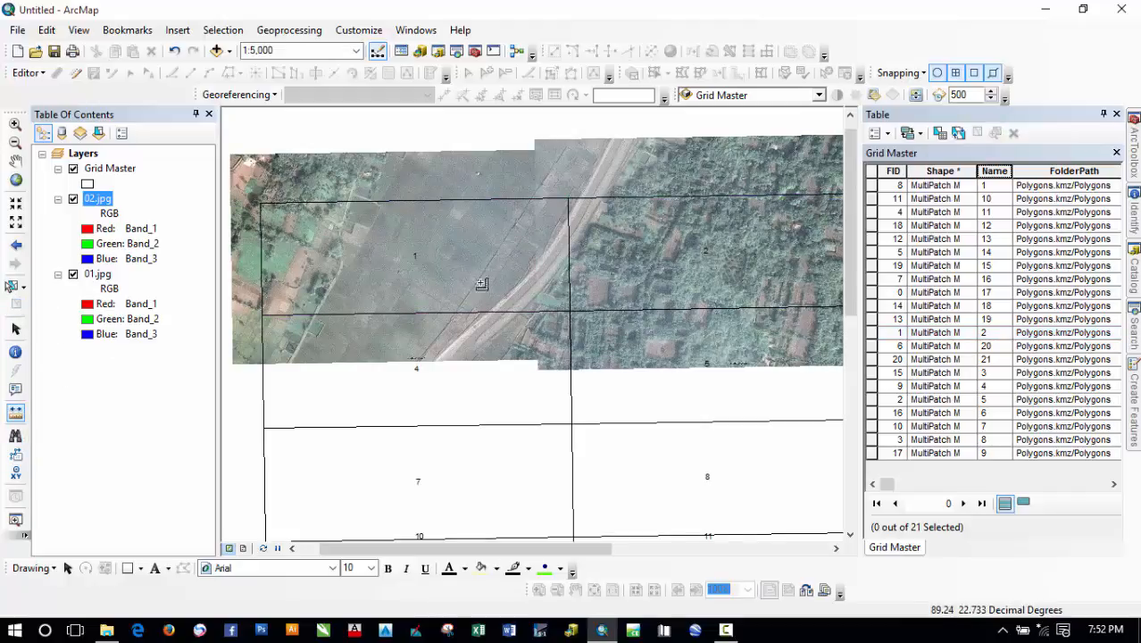
scroll(464, 270, up, 1)
drag(617, 322, 537, 278)
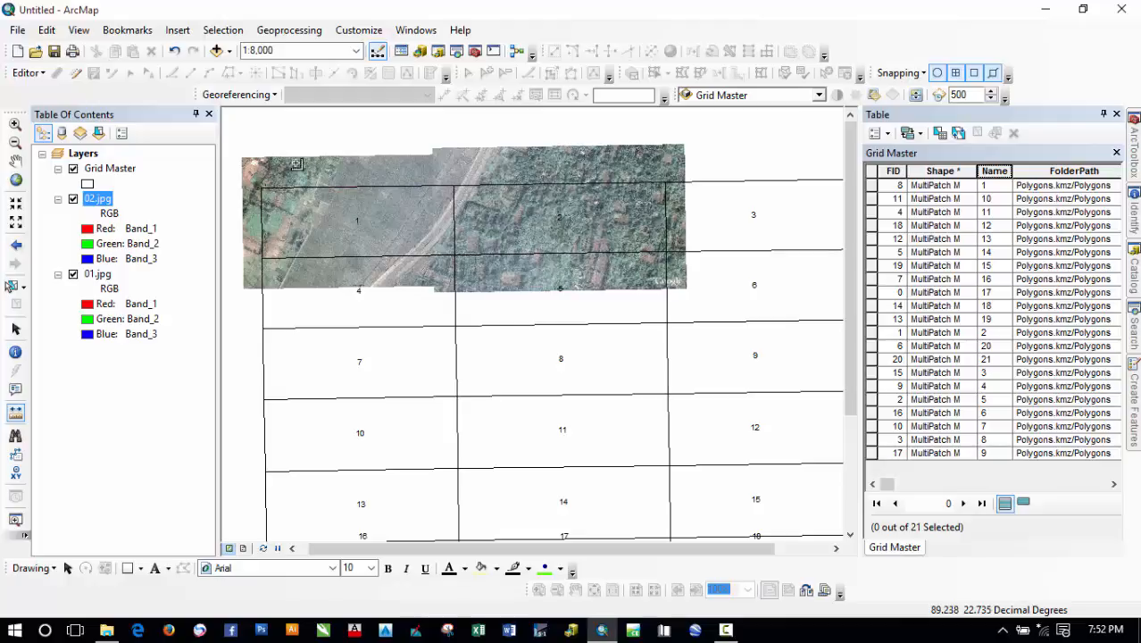
scroll(309, 168, down, 1)
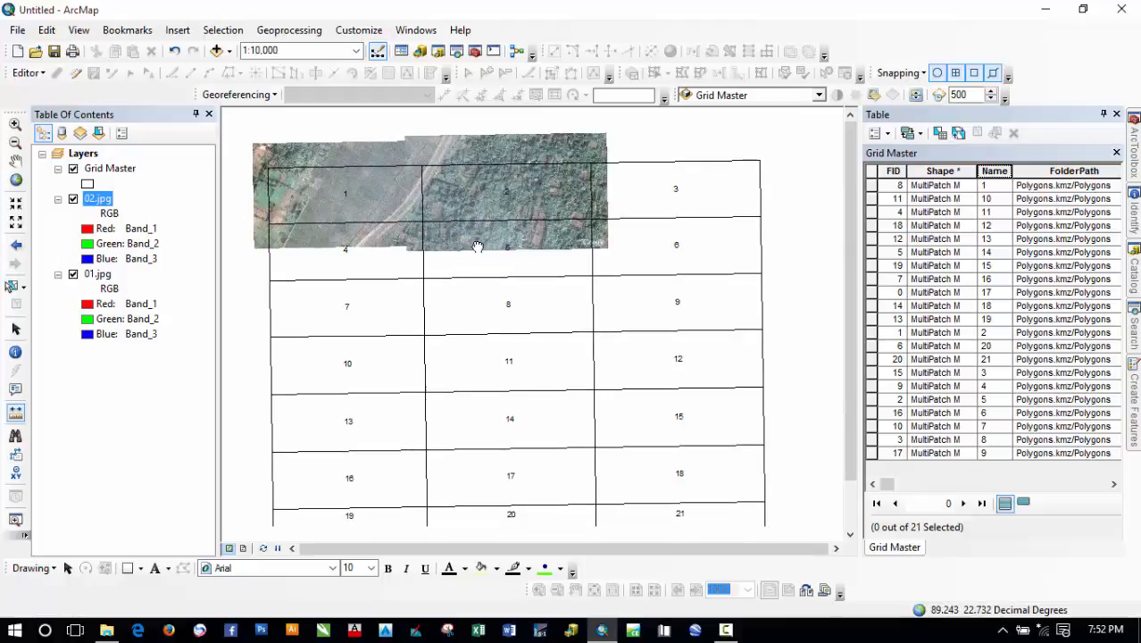